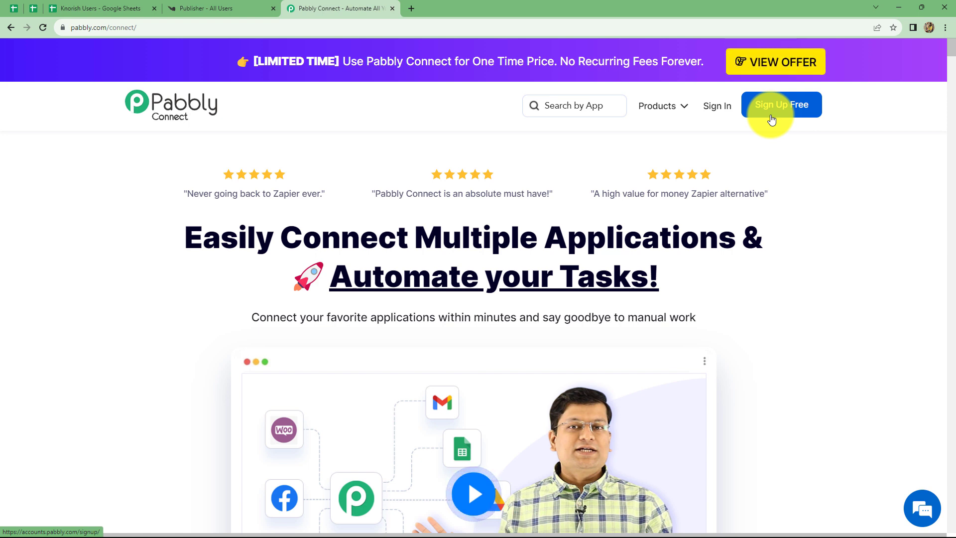
Step: Sign in to Pabbly and open the Pabbly Connect dashboard
{"action": "left_click", "coordinate": [716, 114]}
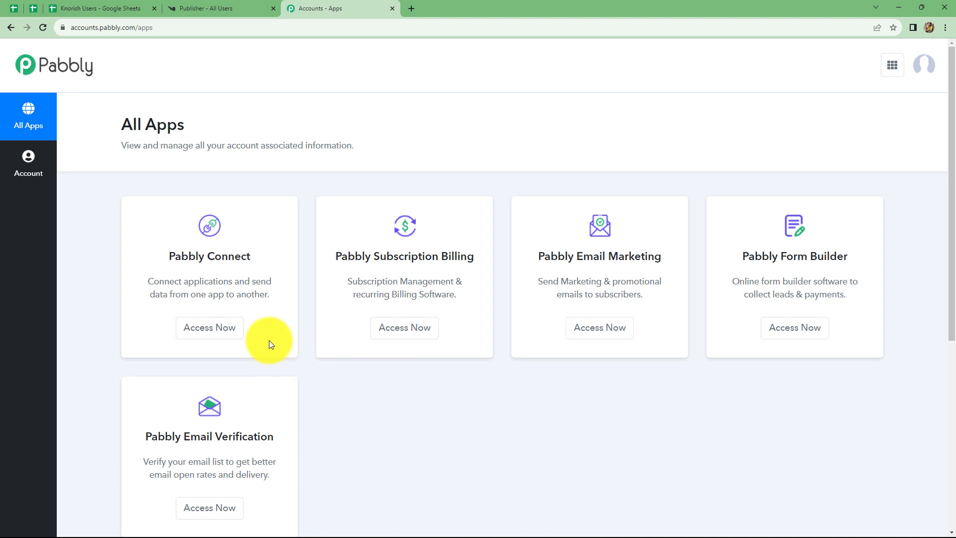
{"action": "left_click", "coordinate": [202, 328]}
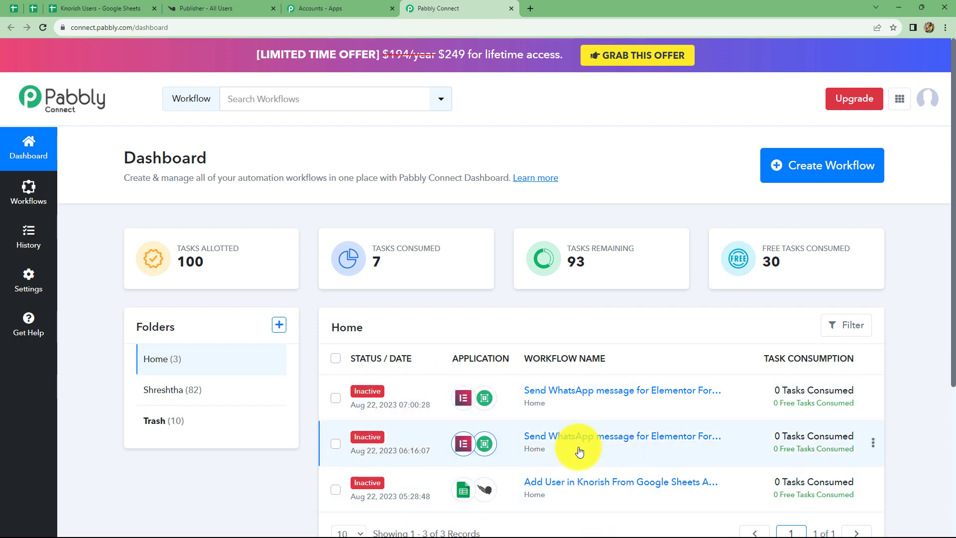
{"action": "scroll", "coordinate": [587, 444], "scroll_direction": "down", "scroll_amount": 2}
{"action": "scroll", "coordinate": [591, 442], "scroll_direction": "up", "scroll_amount": 2}
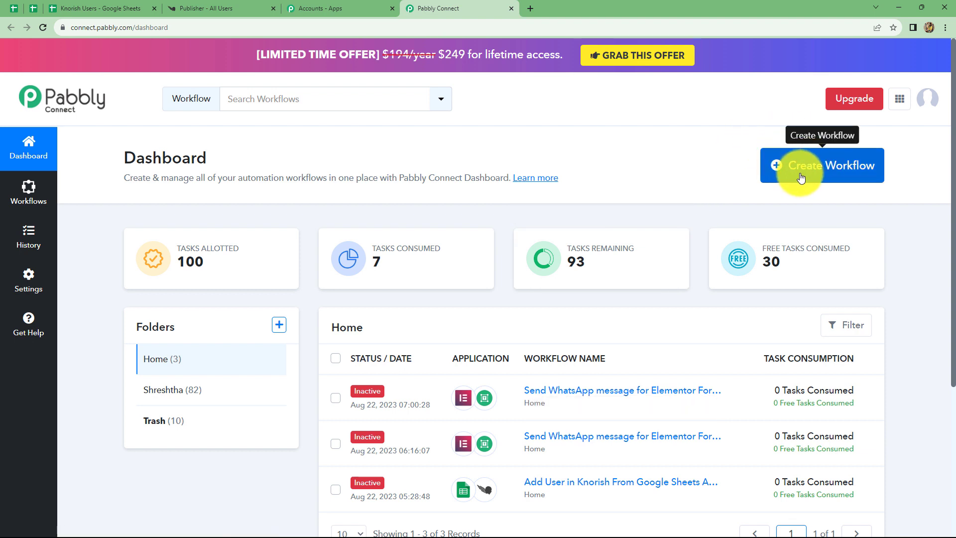
Step: Create a new workflow named "Add user in Knorish from Google Sheets"
{"action": "left_click", "coordinate": [801, 178]}
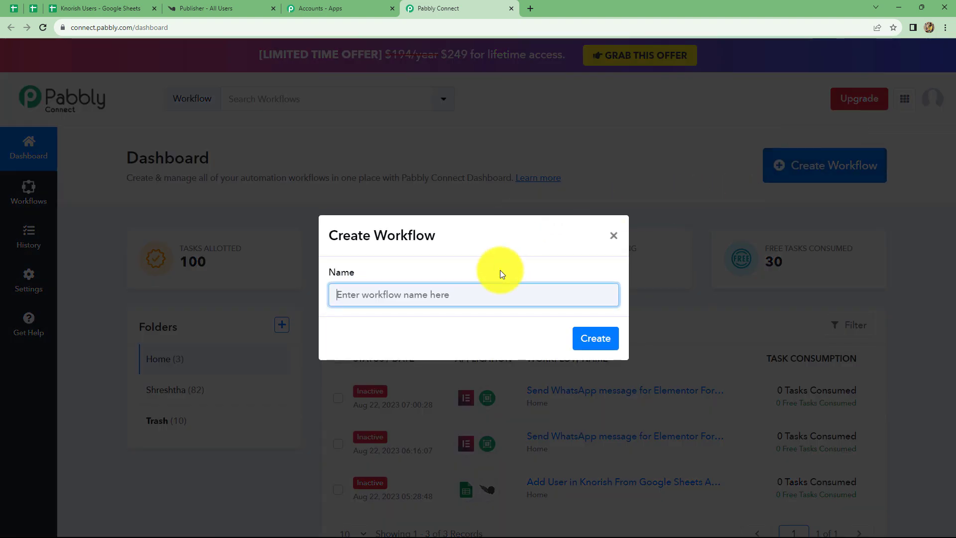
{"action": "type", "text": "Add user in Knorish from Google Sheets"}
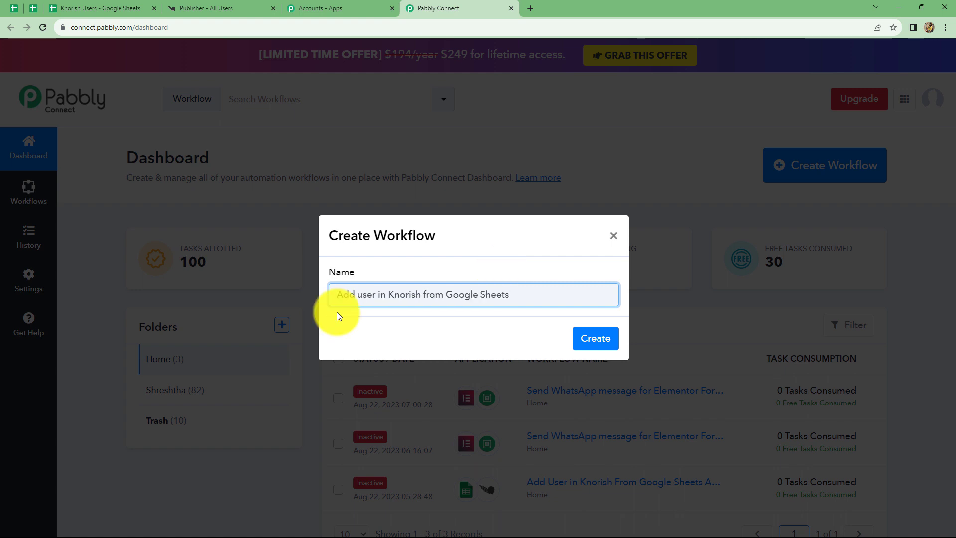
{"action": "left_click", "coordinate": [589, 336]}
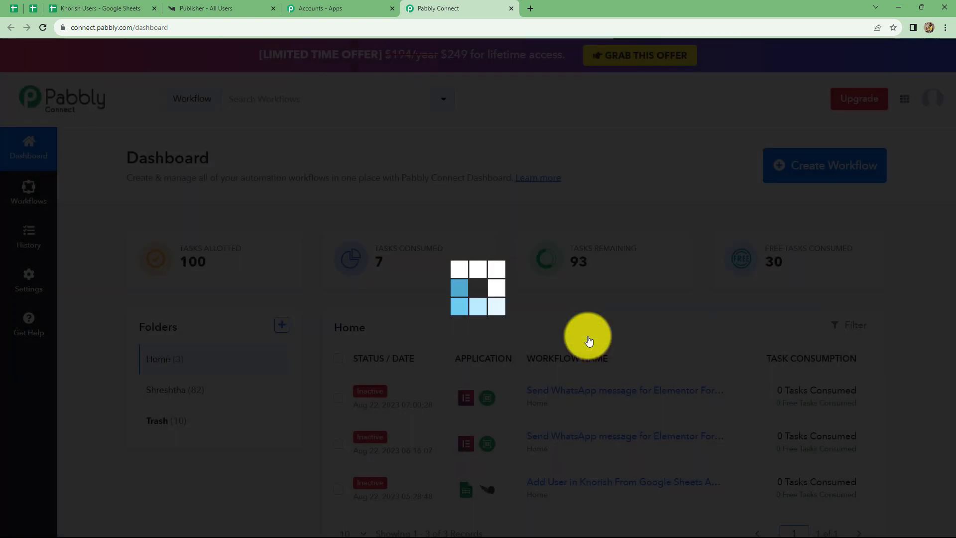
Step: Set the workflow trigger to Google Sheets with the New or Updated Spreadsheet Row event, and copy its webhook URL
{"action": "scroll", "coordinate": [581, 331], "scroll_direction": "down", "scroll_amount": 3}
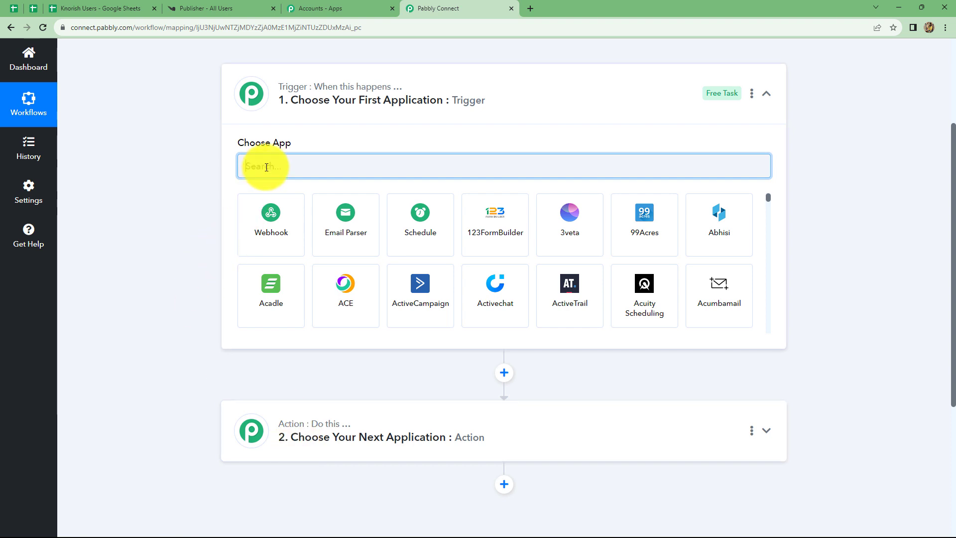
{"action": "type", "text": "Google"}
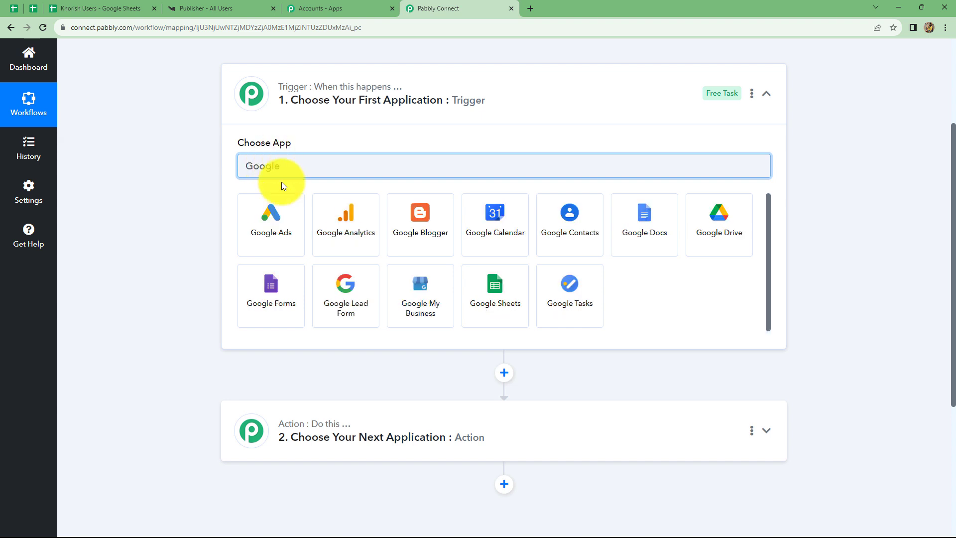
{"action": "left_click", "coordinate": [477, 297]}
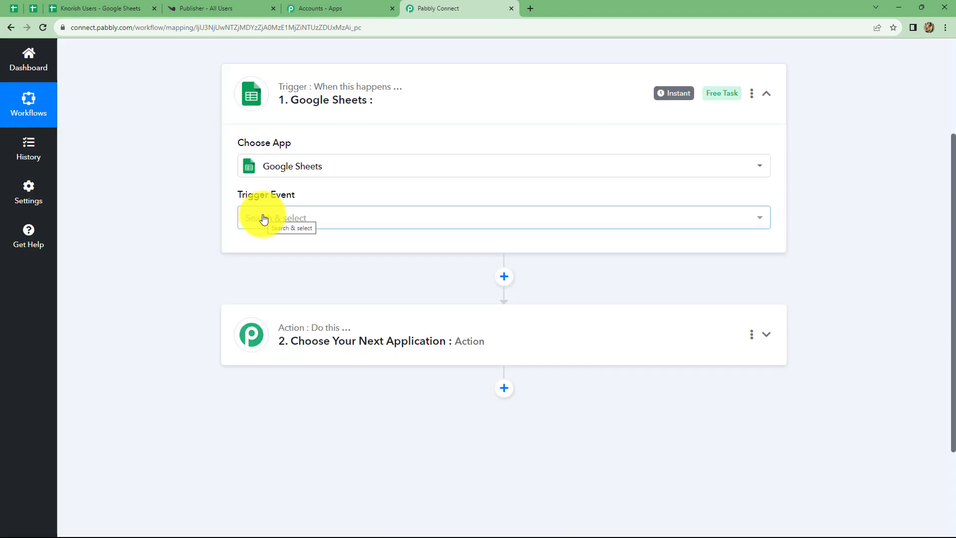
{"action": "left_click", "coordinate": [263, 219]}
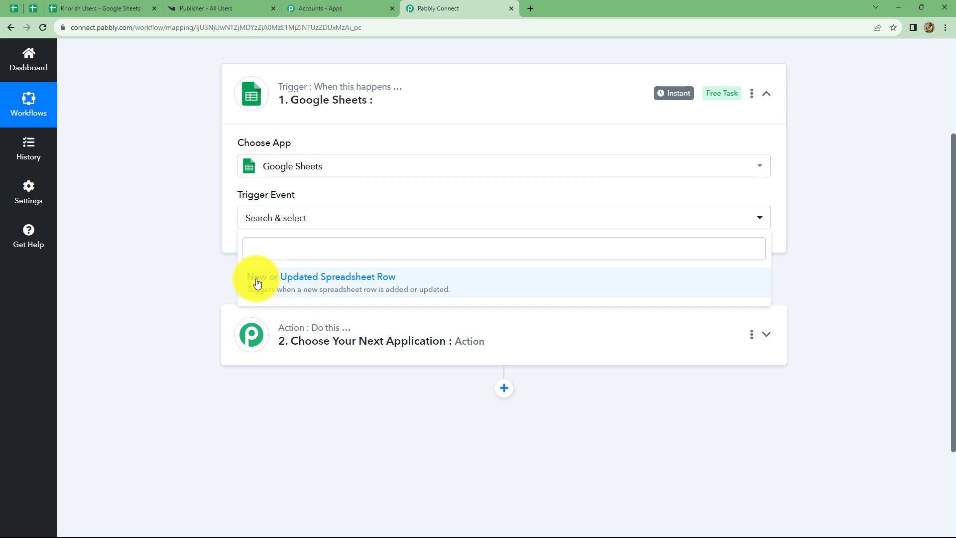
{"action": "left_click", "coordinate": [257, 283]}
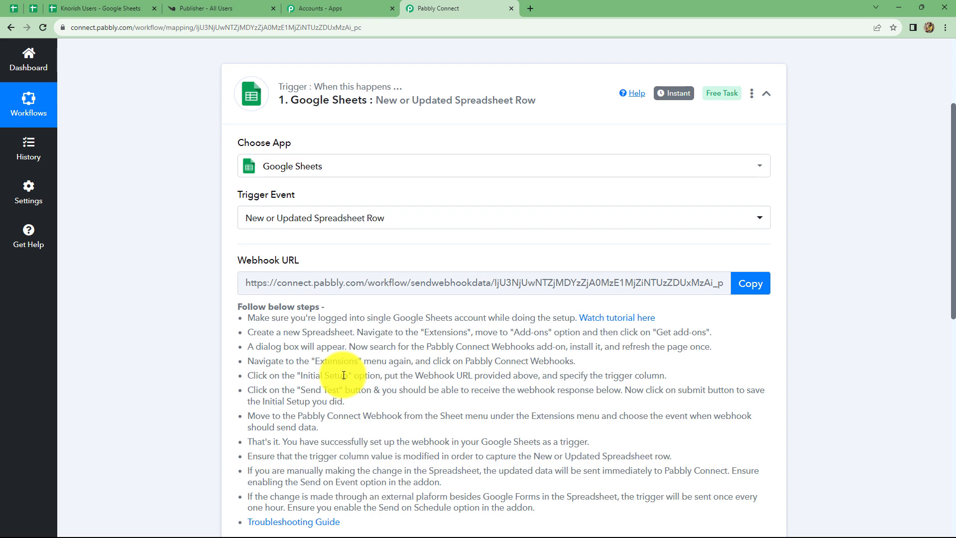
{"action": "left_click", "coordinate": [749, 283]}
{"action": "key", "text": "ctrl+c"}
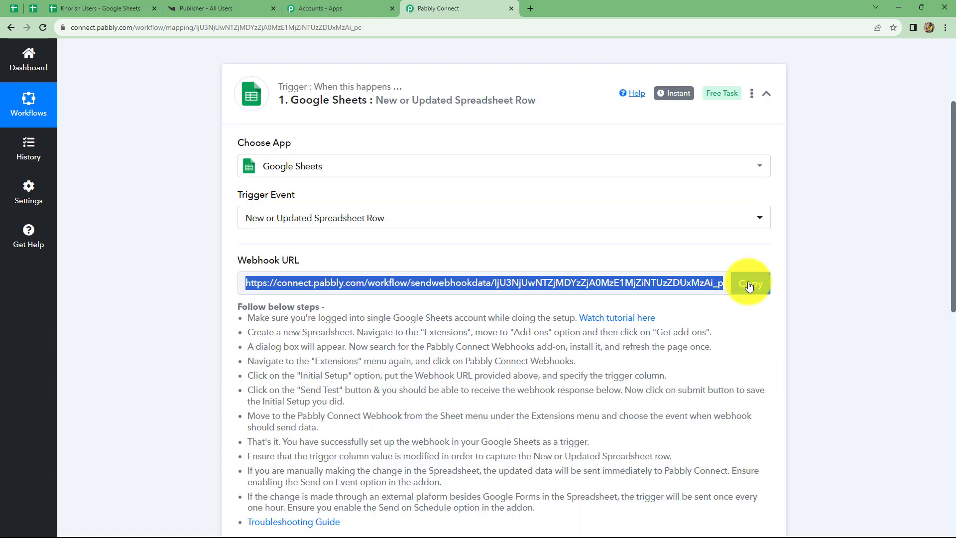
Step: Switch to the Knorish Users spreadsheet in Google Sheets and look up the Pabbly Connect Webhooks add-on in the Google Workspace Marketplace
{"action": "left_click", "coordinate": [121, 11]}
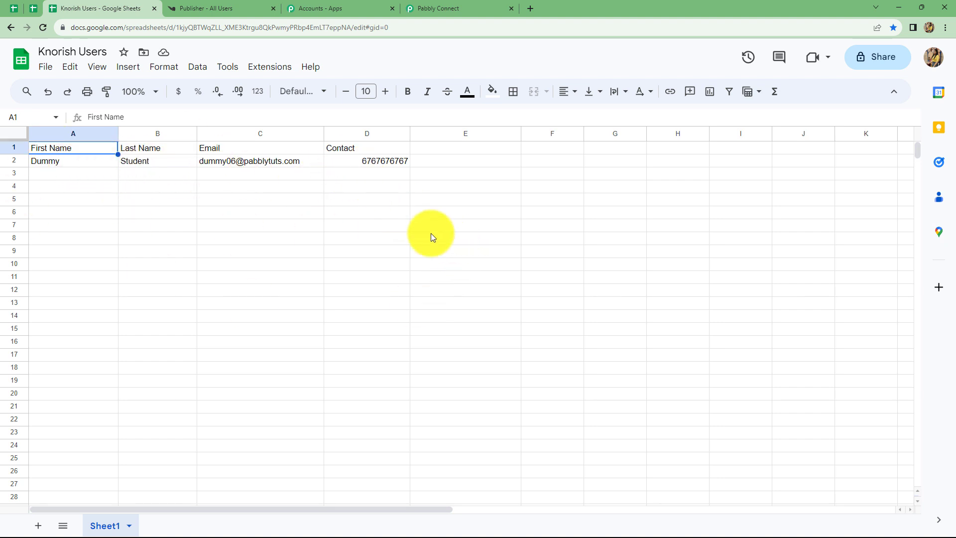
{"action": "left_click", "coordinate": [265, 70]}
{"action": "mouse_move", "coordinate": [260, 87]}
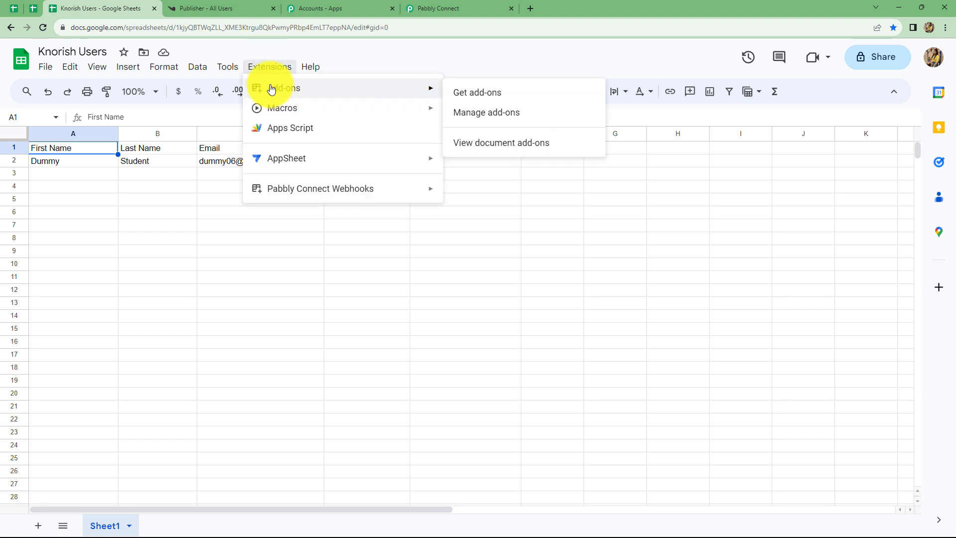
{"action": "left_click", "coordinate": [471, 93]}
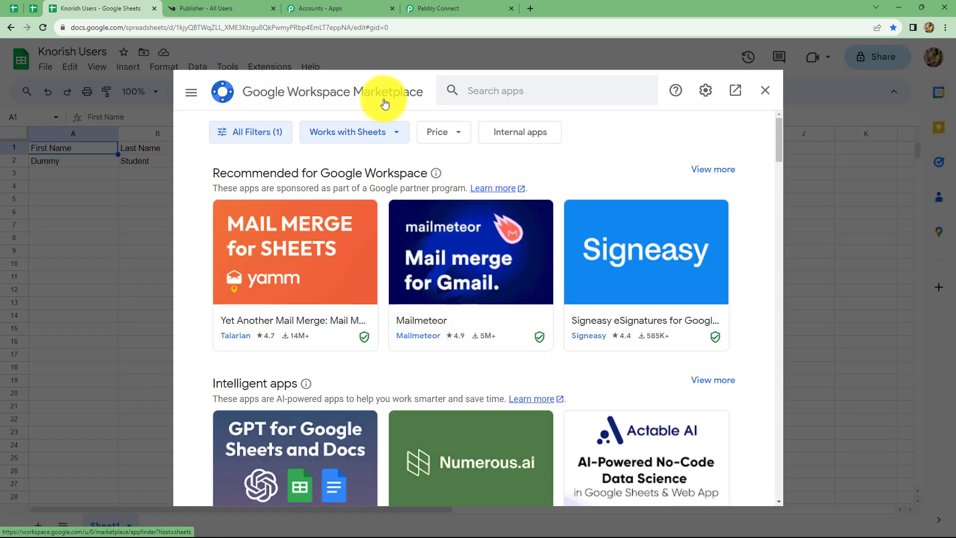
{"action": "left_click", "coordinate": [479, 87]}
{"action": "type", "text": "p"}
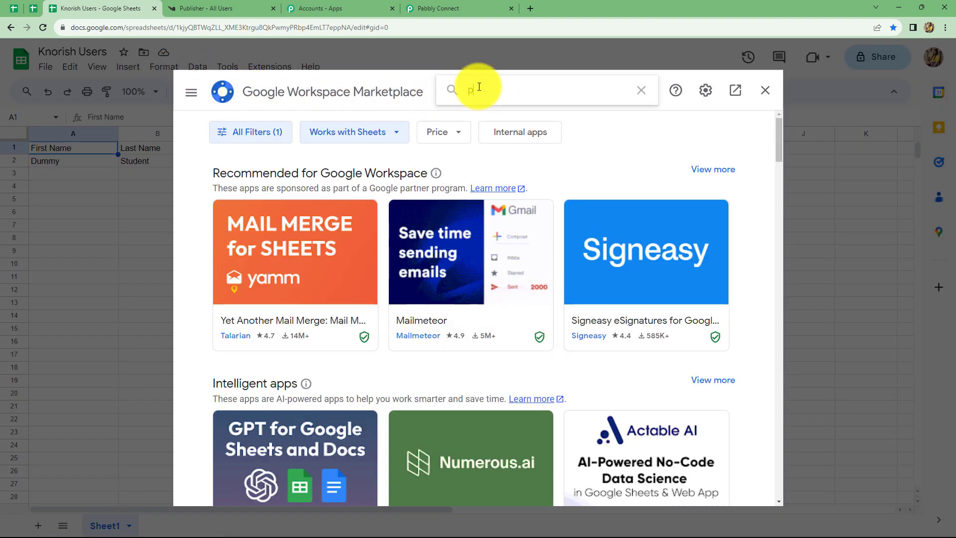
{"action": "type", "text": "abbly"}
{"action": "left_click", "coordinate": [491, 107]}
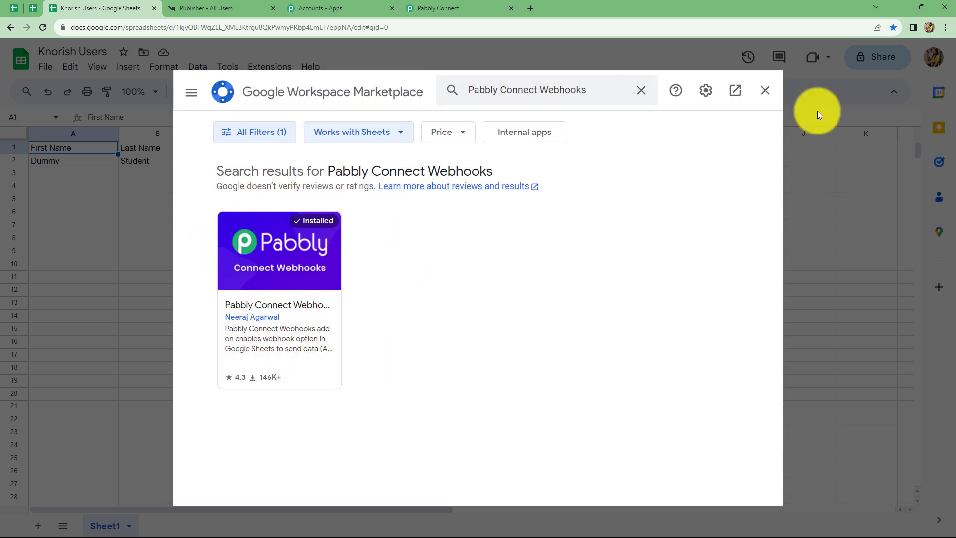
{"action": "left_click", "coordinate": [765, 91]}
Step: Open the Initial Setup of the Pabbly Connect Webhooks add-on and paste the copied webhook URL for Sheet1
{"action": "left_click", "coordinate": [287, 68]}
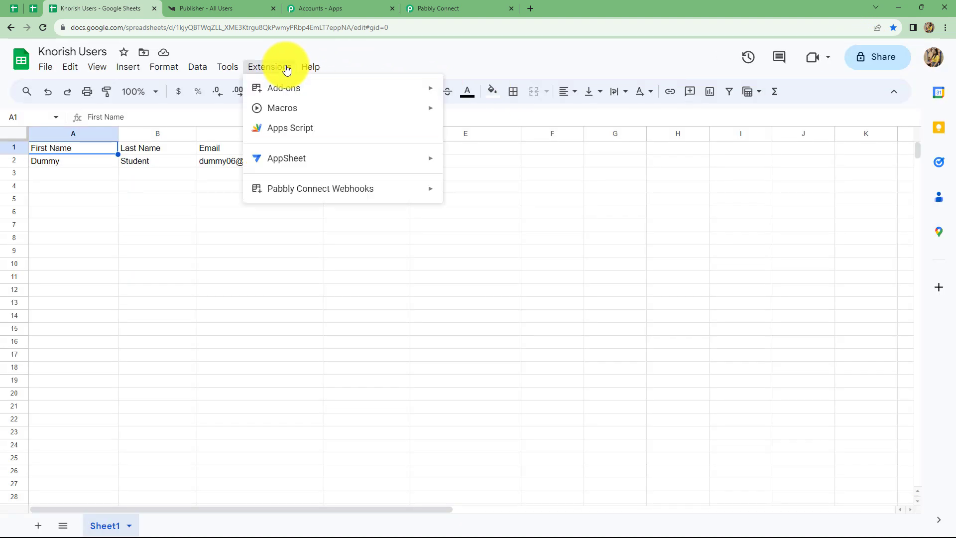
{"action": "mouse_move", "coordinate": [315, 195]}
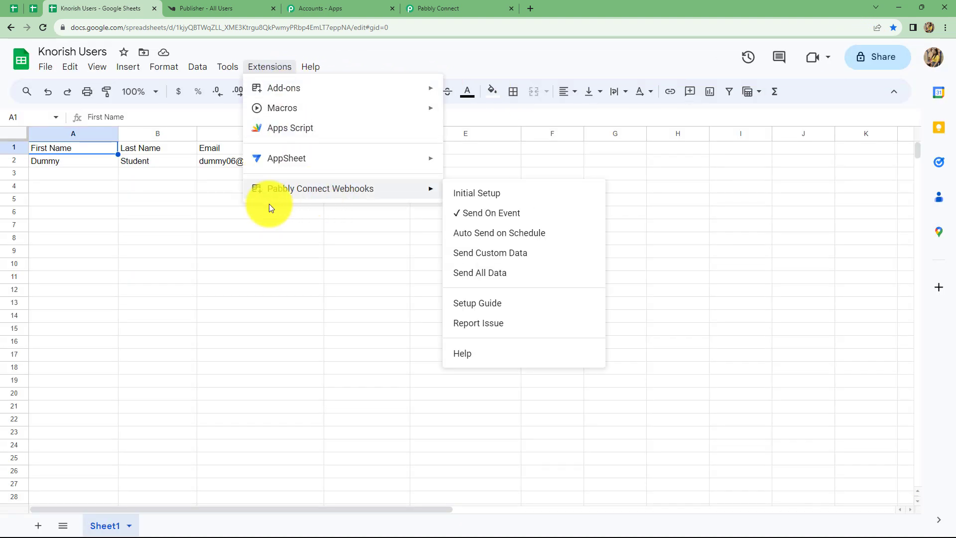
{"action": "left_click", "coordinate": [463, 196]}
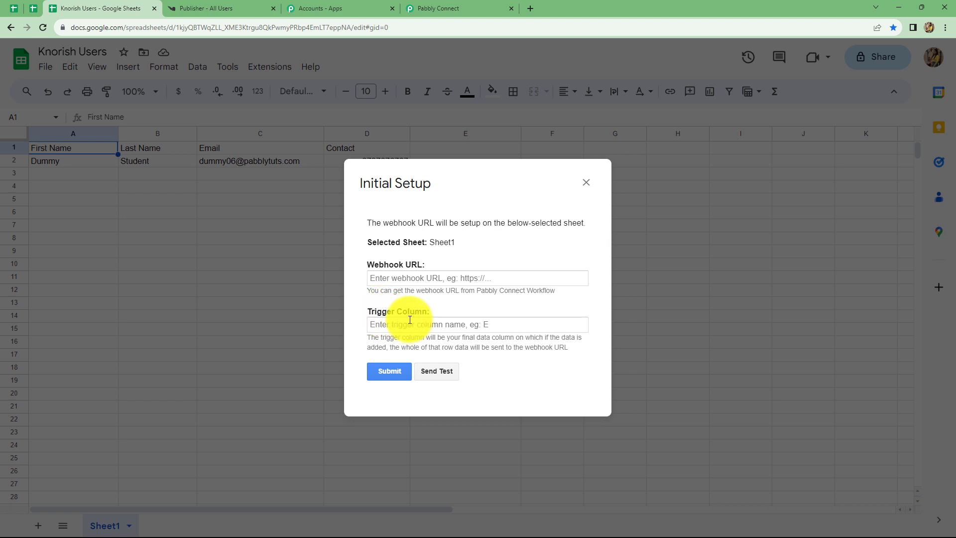
{"action": "left_click", "coordinate": [404, 278]}
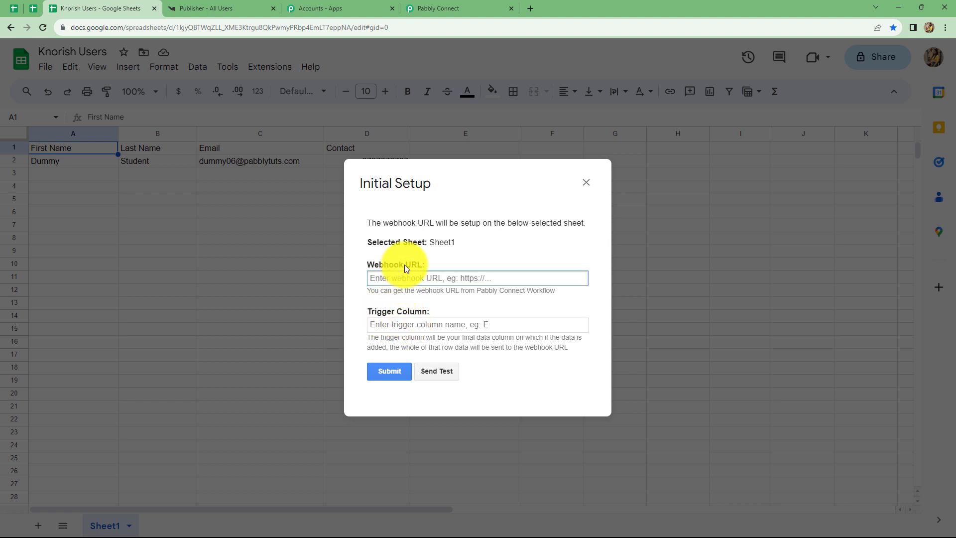
{"action": "key", "text": "ctrl+v"}
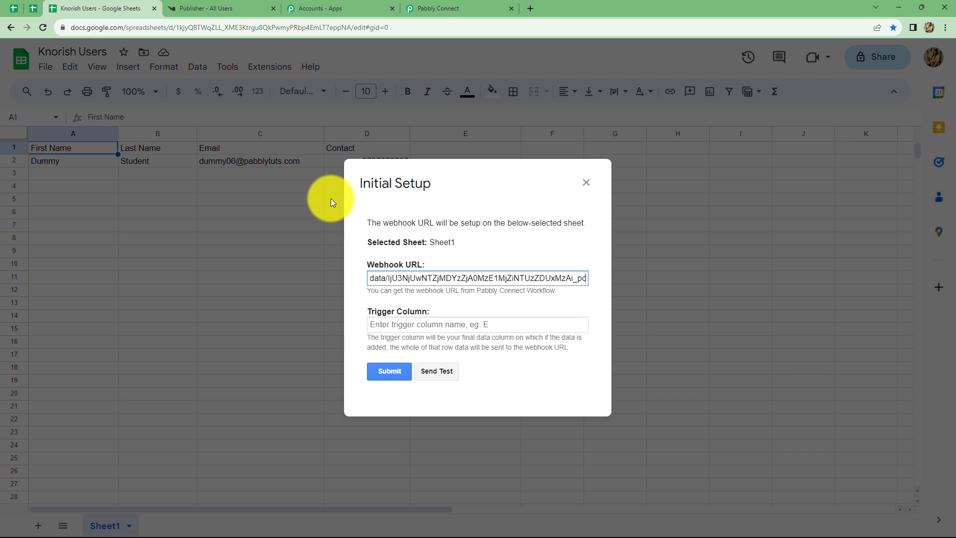
Step: Set the trigger column to D, then send test data and submit the webhook setup
{"action": "left_click", "coordinate": [375, 319]}
{"action": "type", "text": "D"}
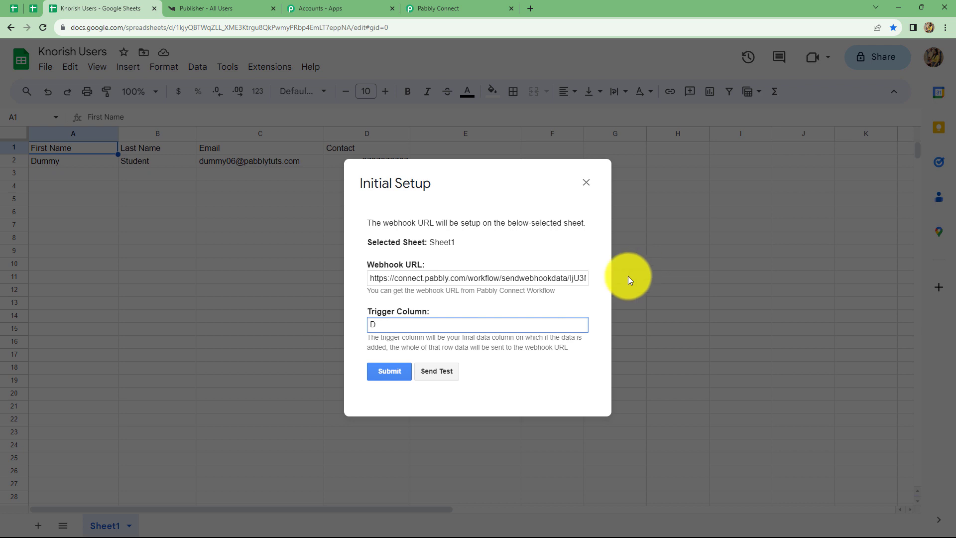
{"action": "left_click", "coordinate": [432, 371]}
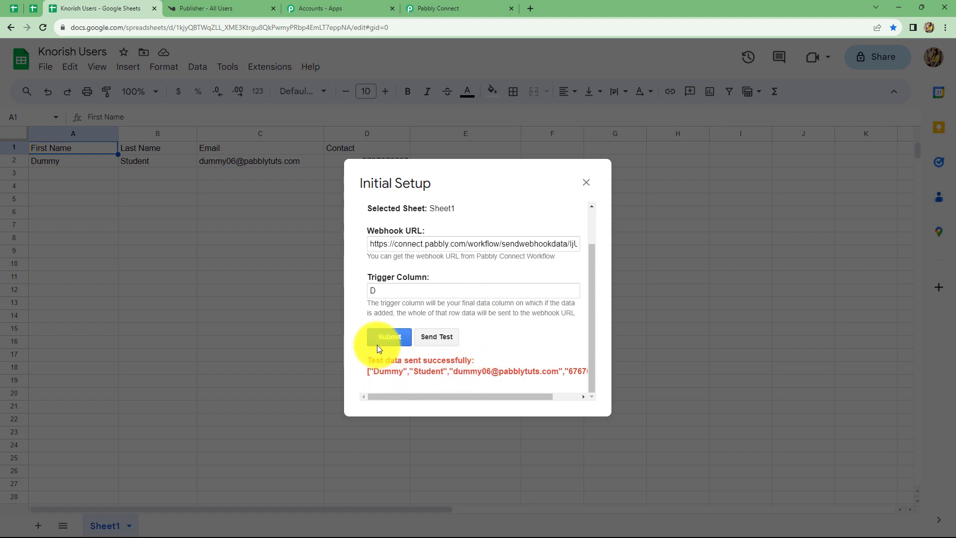
{"action": "left_click", "coordinate": [387, 332]}
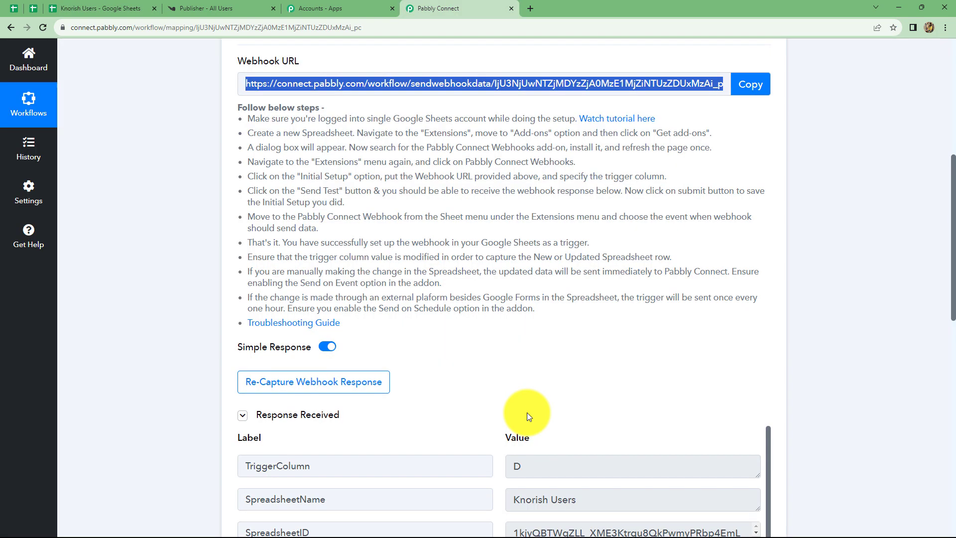
Step: Switch to Pabbly Connect and check the fields in the trigger's received webhook response
{"action": "scroll", "coordinate": [528, 411], "scroll_direction": "down", "scroll_amount": 5}
{"action": "scroll", "coordinate": [529, 409], "scroll_direction": "down", "scroll_amount": 2}
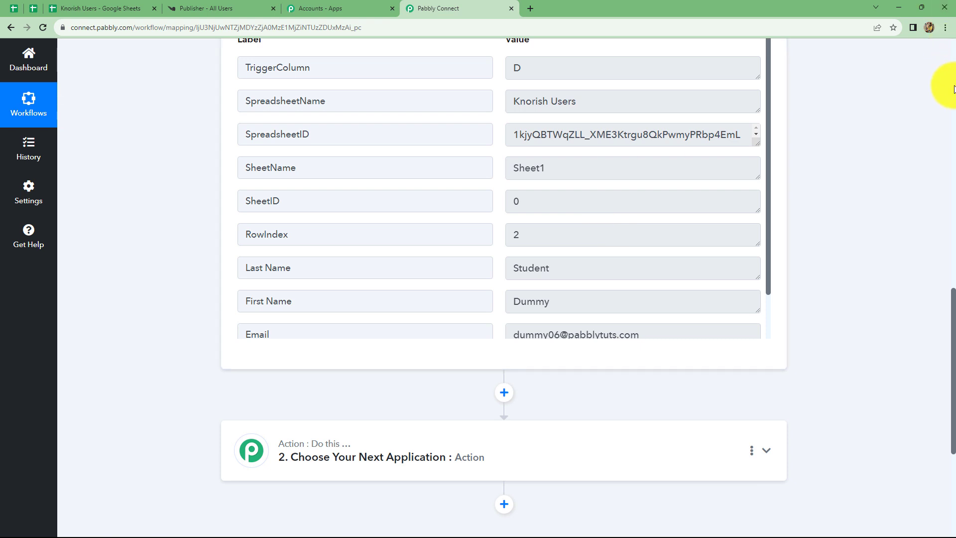
{"action": "scroll", "coordinate": [593, 222], "scroll_direction": "down", "scroll_amount": 1}
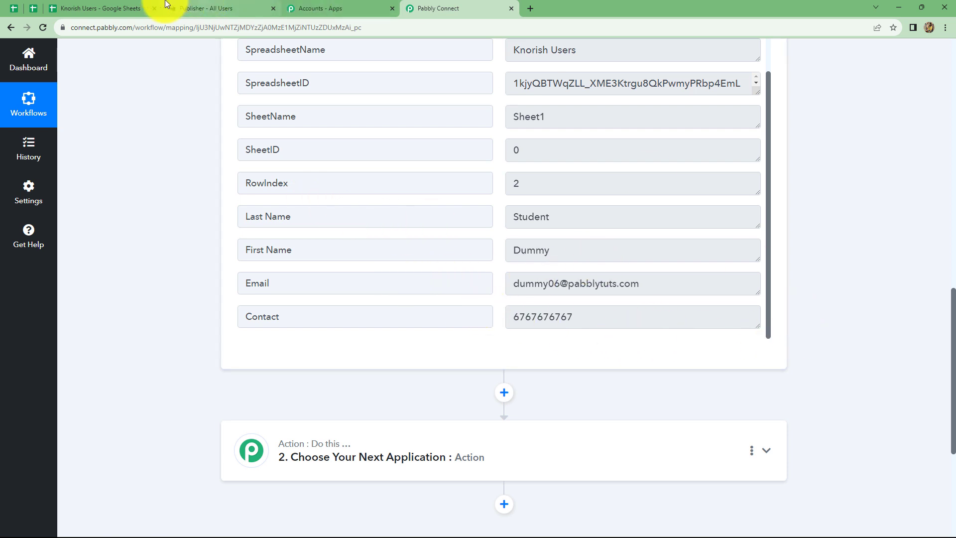
Step: Return to the Knorish Users spreadsheet in Google Sheets and choose Send On Event for the Pabbly Connect Webhooks add-on
{"action": "left_click", "coordinate": [147, 9]}
{"action": "left_click", "coordinate": [259, 69]}
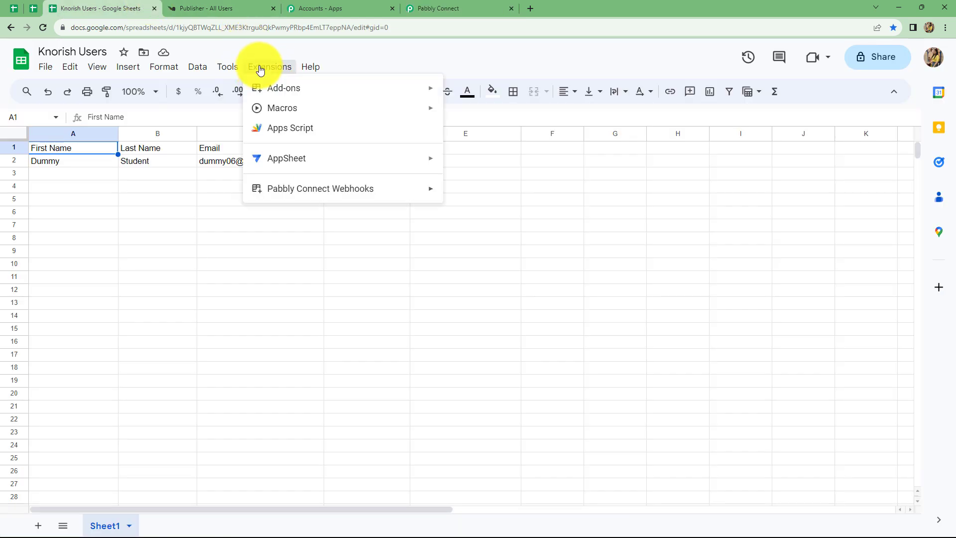
{"action": "mouse_move", "coordinate": [332, 196]}
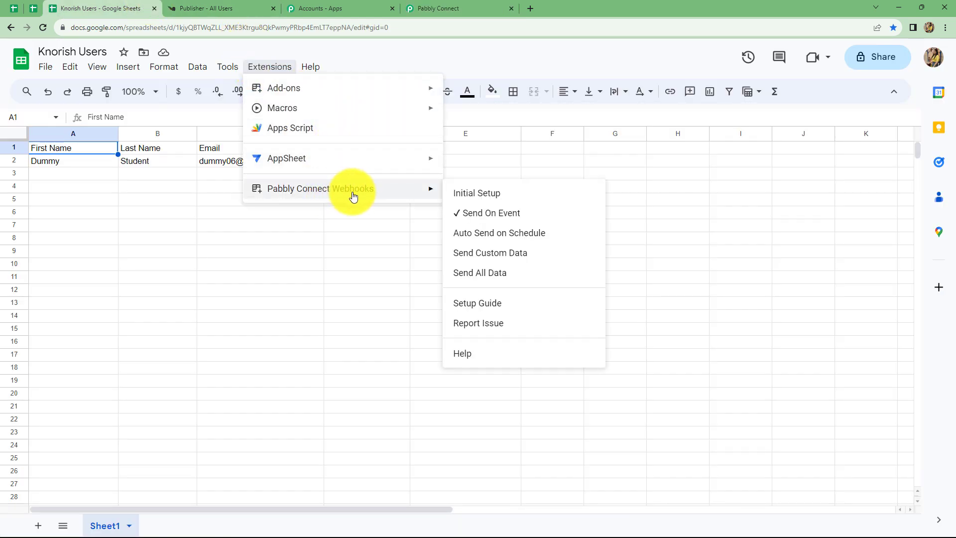
{"action": "left_click", "coordinate": [477, 215]}
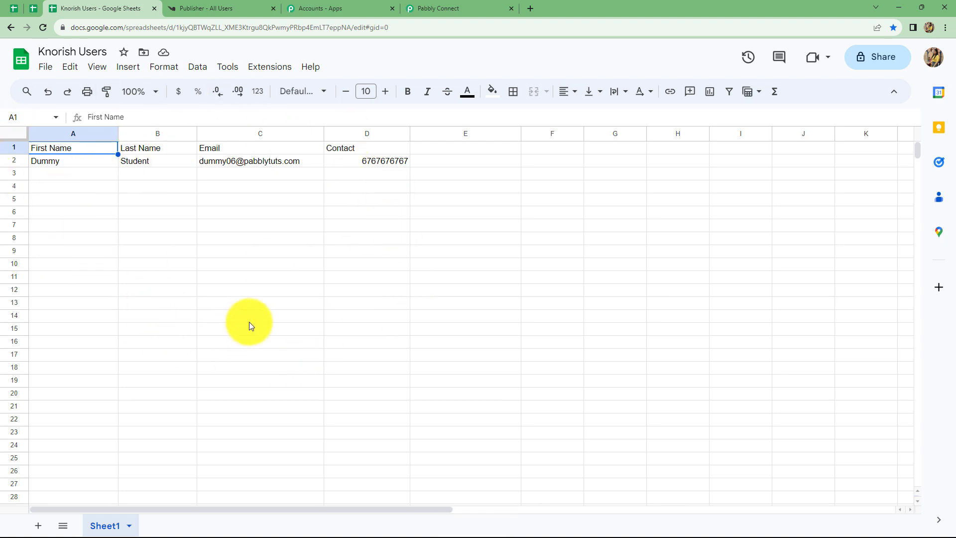
Step: Switch to Pabbly Connect and set the workflow's action step to the Knorish app with the event Add User to Course
{"action": "left_click", "coordinate": [423, 9]}
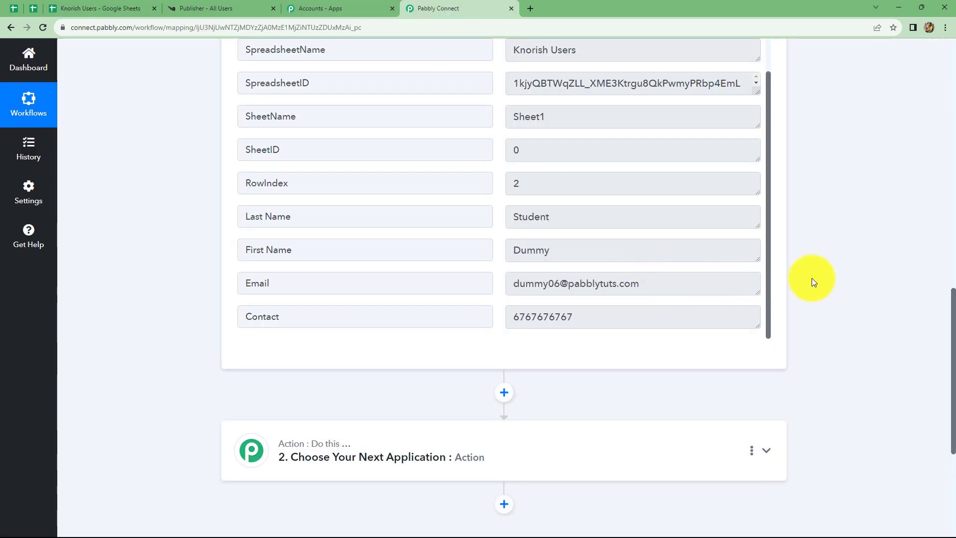
{"action": "scroll", "coordinate": [811, 278], "scroll_direction": "down", "scroll_amount": 4}
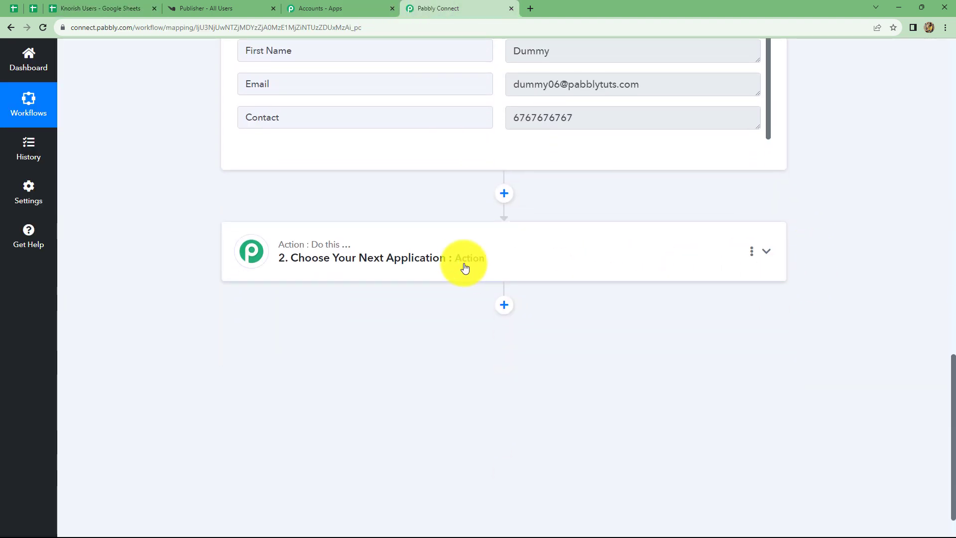
{"action": "left_click", "coordinate": [454, 260]}
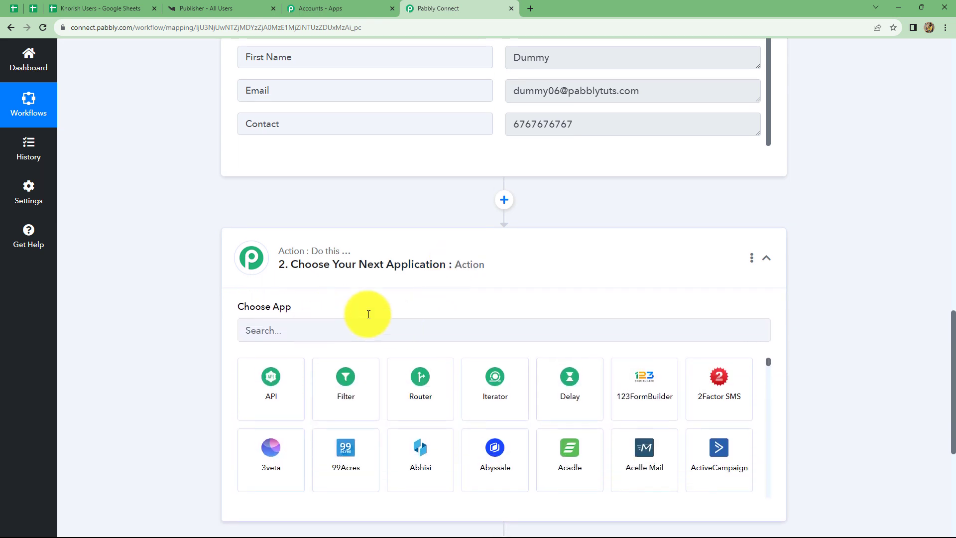
{"action": "scroll", "coordinate": [367, 314], "scroll_direction": "up", "scroll_amount": 7}
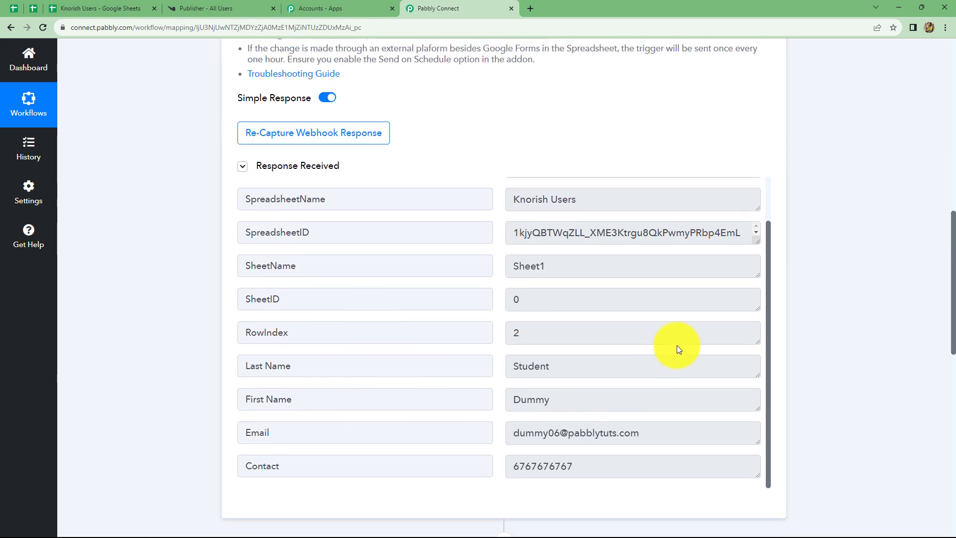
{"action": "scroll", "coordinate": [805, 322], "scroll_direction": "down", "scroll_amount": 4}
{"action": "scroll", "coordinate": [805, 321], "scroll_direction": "down", "scroll_amount": 4}
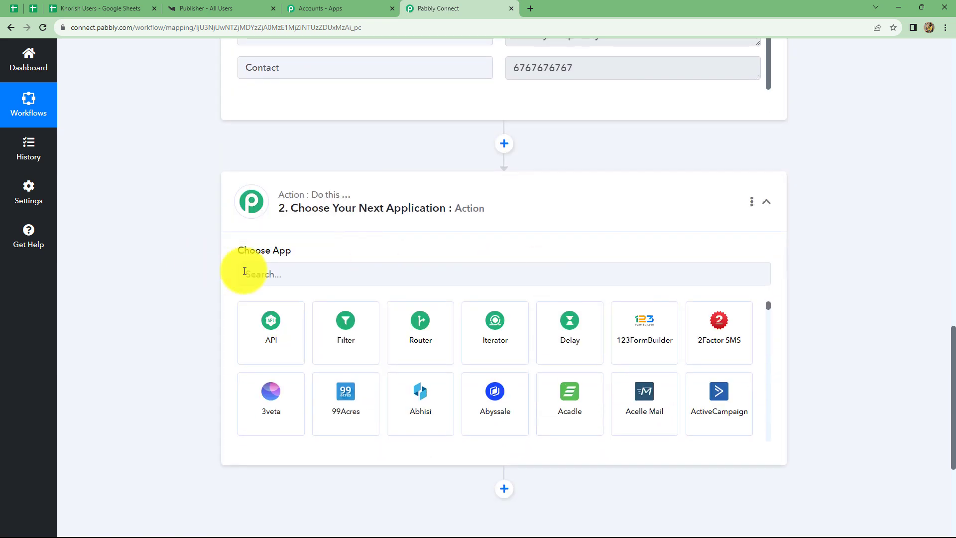
{"action": "left_click", "coordinate": [244, 272]}
{"action": "type", "text": "kno"}
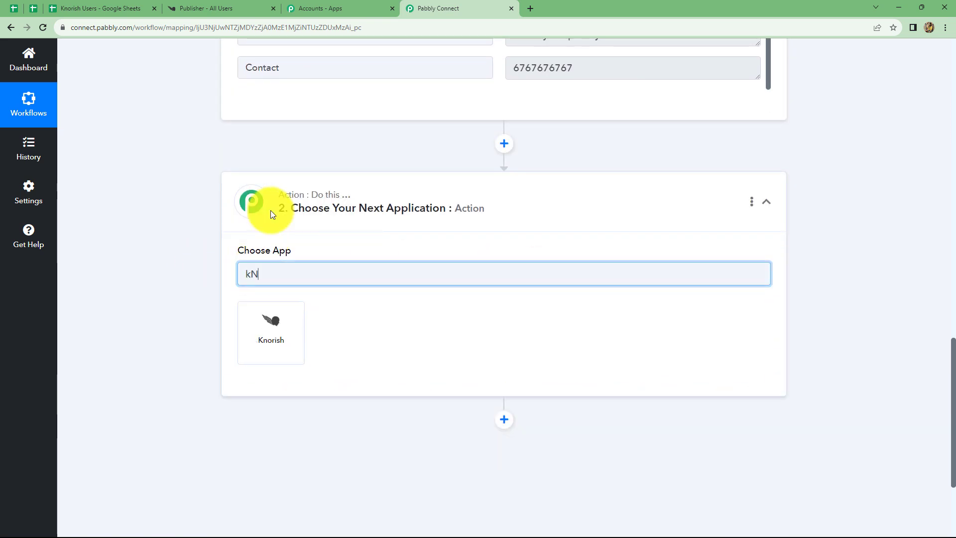
{"action": "left_click", "coordinate": [284, 333]}
{"action": "left_click", "coordinate": [284, 337]}
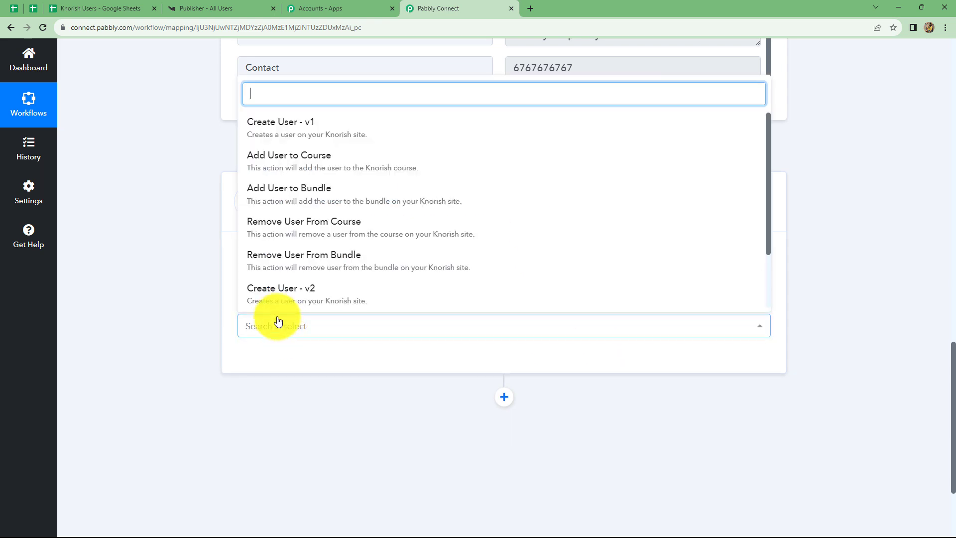
{"action": "left_click", "coordinate": [293, 166]}
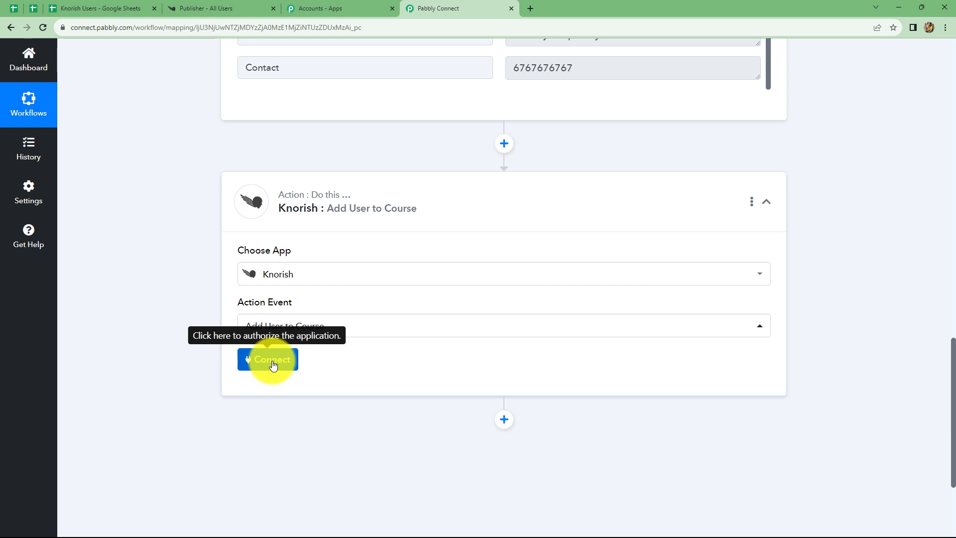
Step: Start a new Knorish connection, then switch to the Knorish publisher site and open its Pabbly Connect integration settings
{"action": "left_click", "coordinate": [273, 366]}
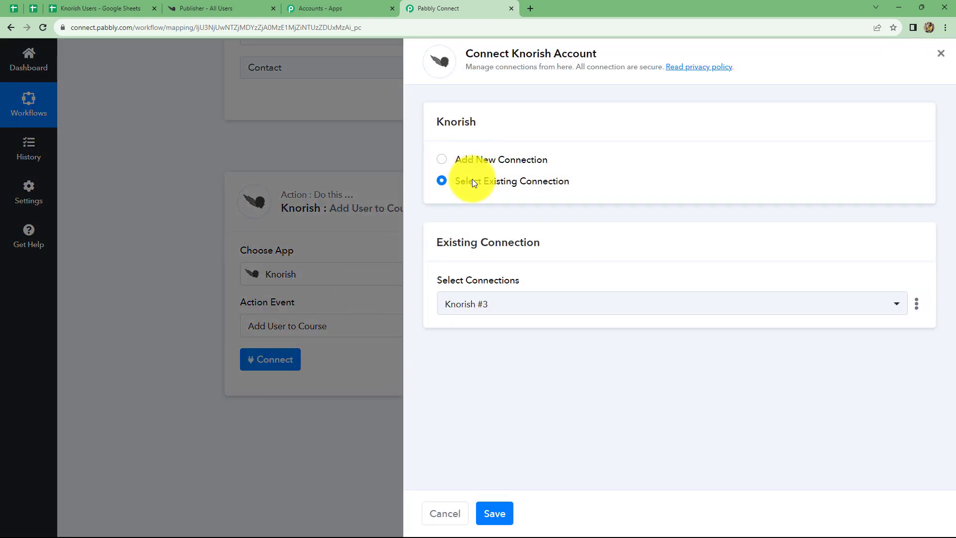
{"action": "left_click", "coordinate": [442, 161]}
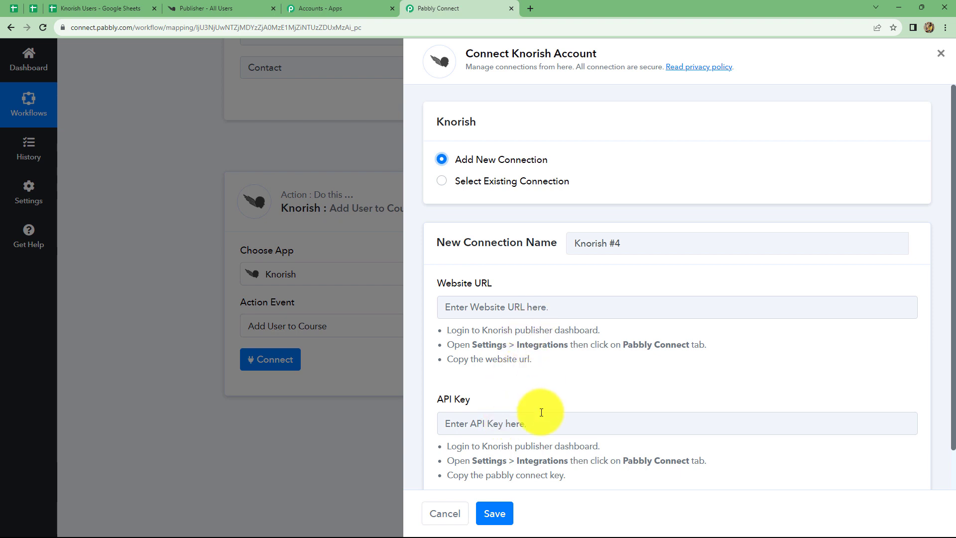
{"action": "left_click", "coordinate": [238, 9]}
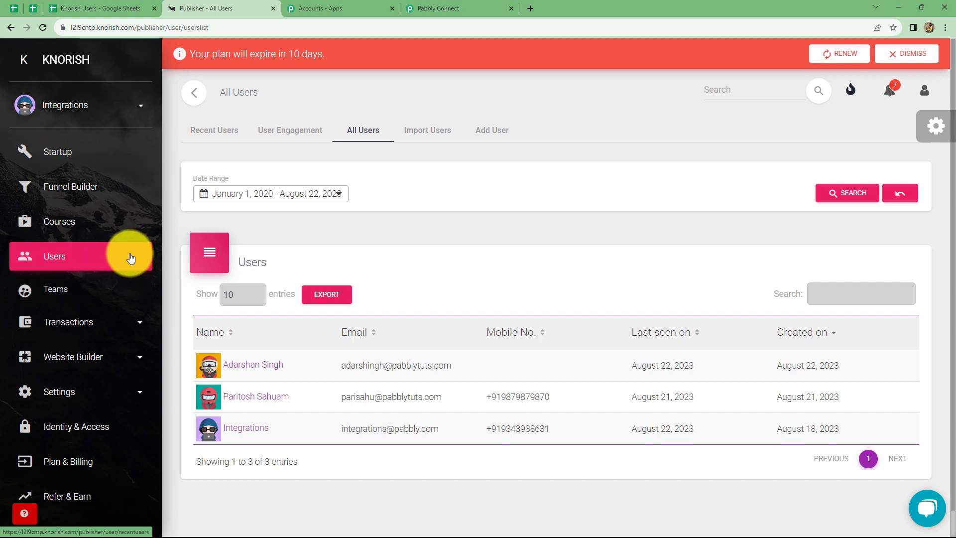
{"action": "left_click", "coordinate": [60, 394]}
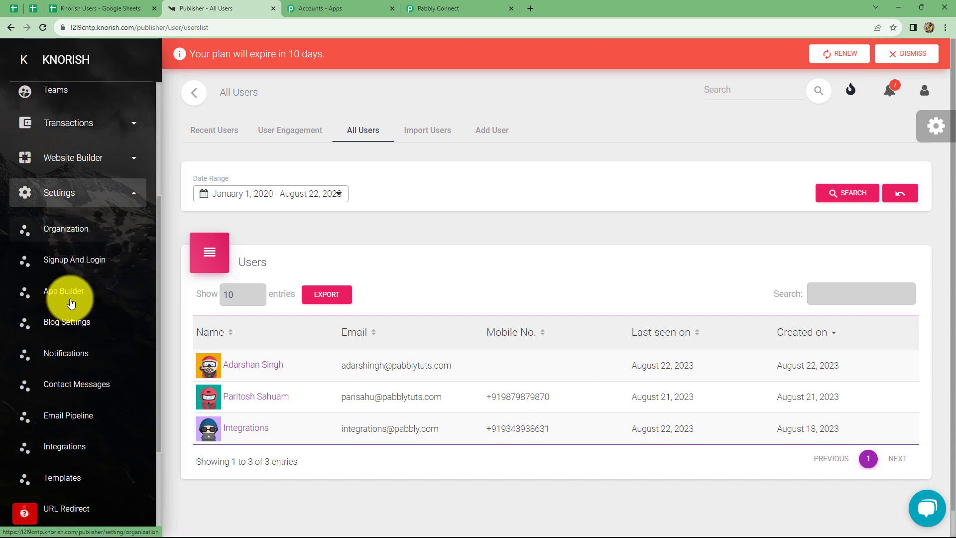
{"action": "left_click", "coordinate": [57, 448]}
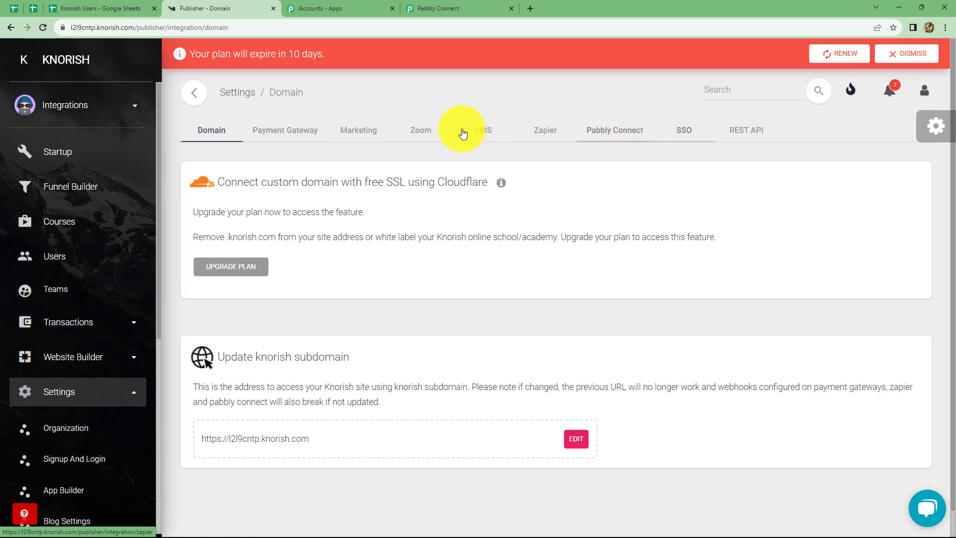
{"action": "left_click", "coordinate": [634, 130]}
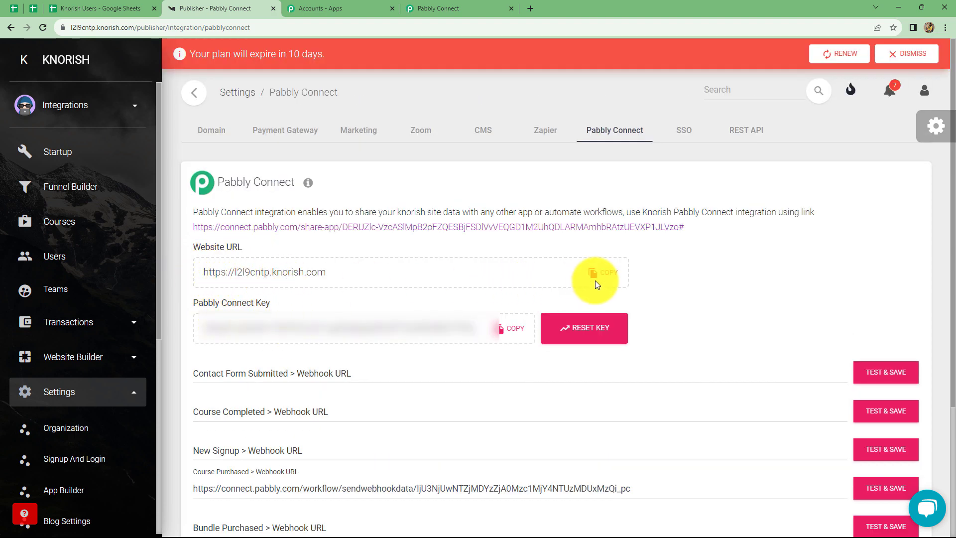
Step: Copy the Website URL from Knorish and paste it into the new connection's Website URL in Pabbly Connect
{"action": "left_click", "coordinate": [609, 272]}
{"action": "key", "text": "ctrl+c"}
{"action": "left_click", "coordinate": [458, 6]}
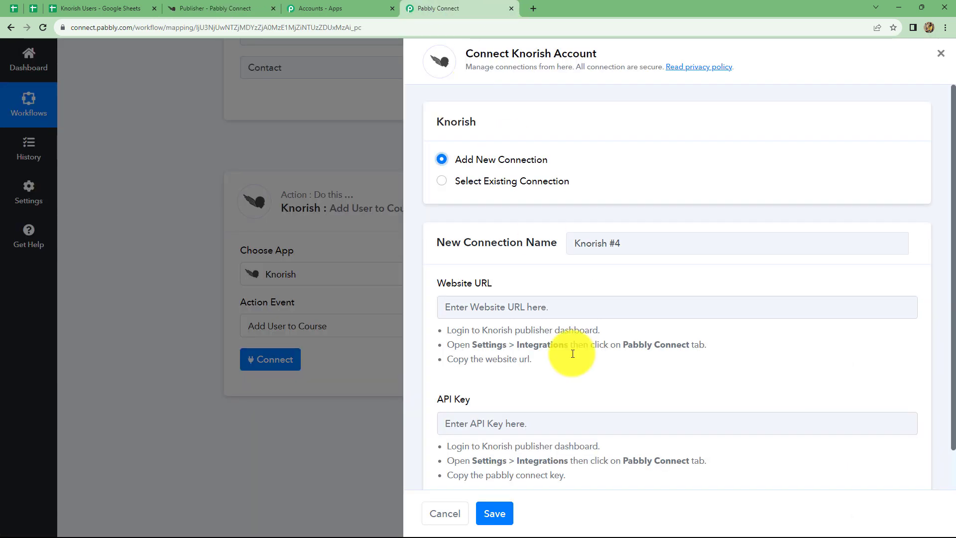
{"action": "left_click", "coordinate": [548, 308]}
{"action": "key", "text": "ctrl+v"}
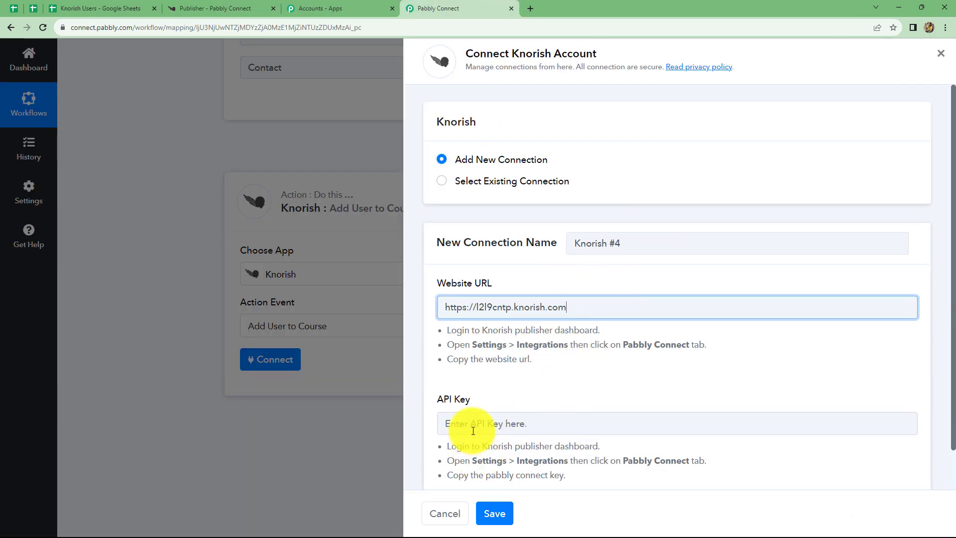
Step: Copy the Pabbly Connect Key from Knorish, paste it as the new connection's API Key in Pabbly Connect, and save the connection
{"action": "left_click", "coordinate": [252, 9]}
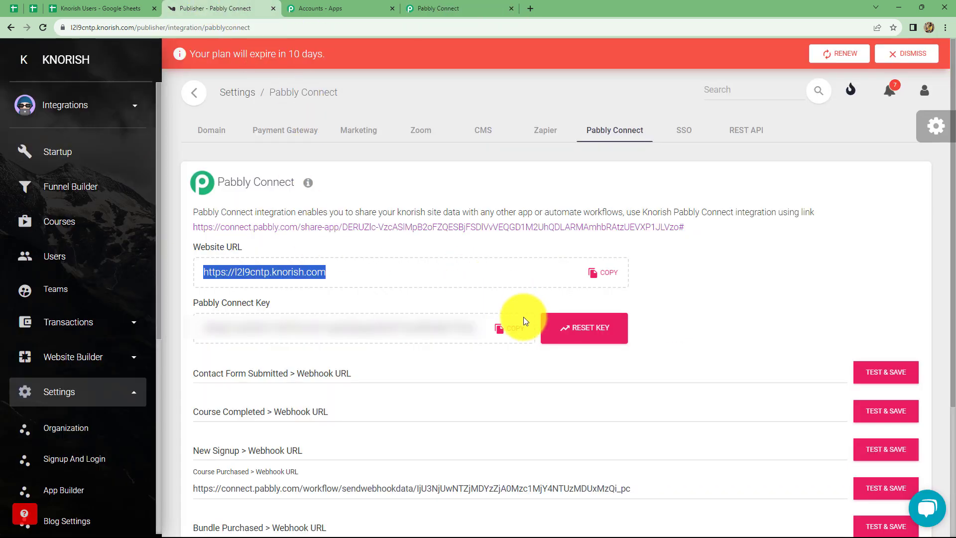
{"action": "left_click", "coordinate": [510, 328]}
{"action": "left_click", "coordinate": [423, 8]}
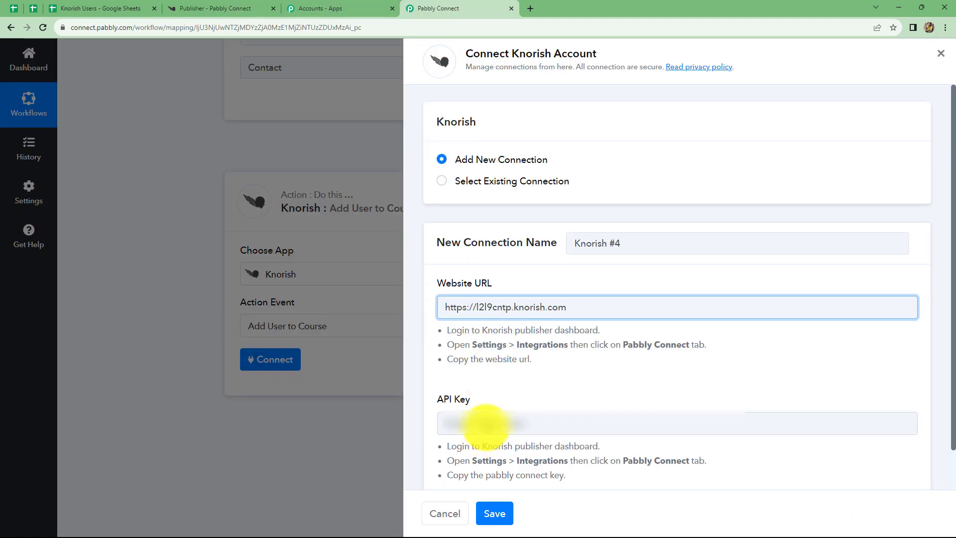
{"action": "left_click", "coordinate": [486, 424]}
{"action": "key", "text": "ctrl+v"}
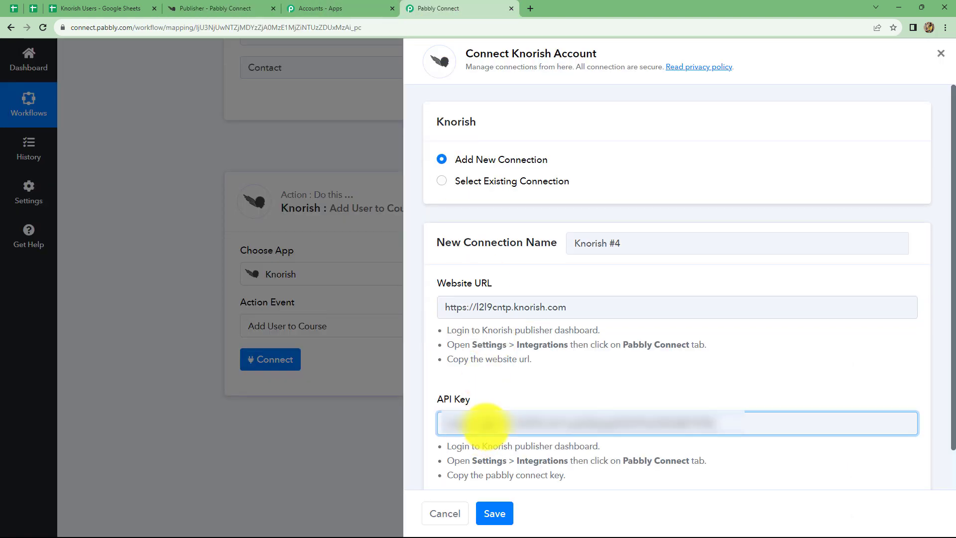
{"action": "left_click", "coordinate": [495, 513]}
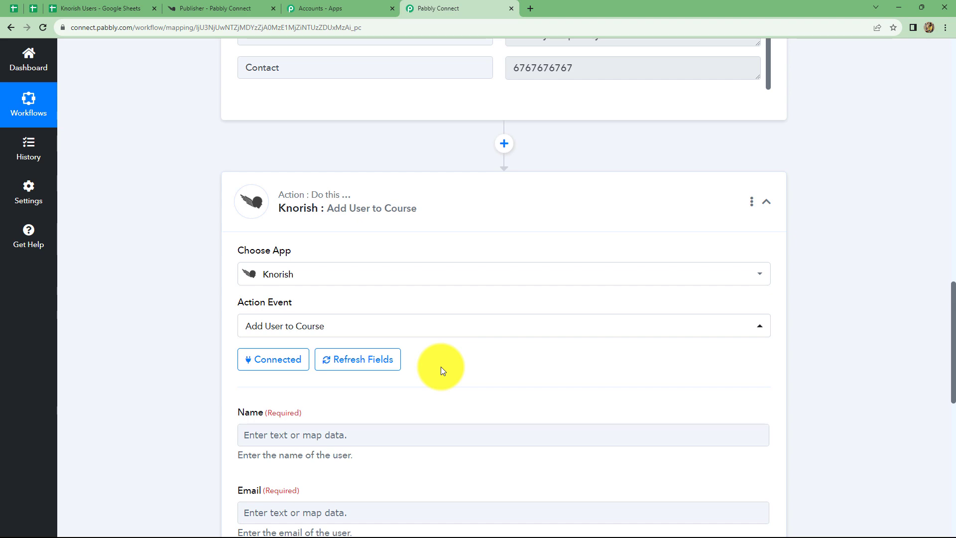
Step: Map the First Name from the Google Sheets trigger data into the Knorish action's Name field
{"action": "scroll", "coordinate": [443, 366], "scroll_direction": "down", "scroll_amount": 6}
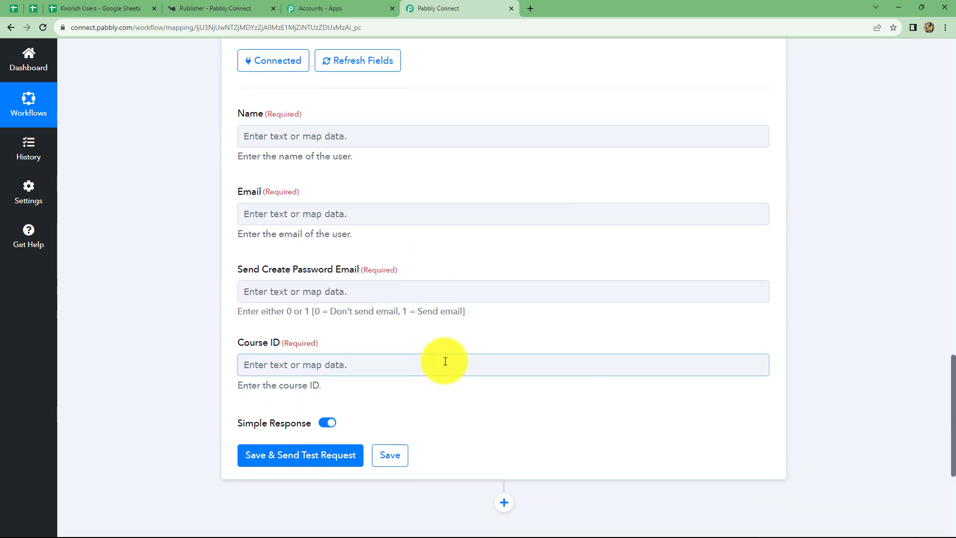
{"action": "scroll", "coordinate": [479, 220], "scroll_direction": "up", "scroll_amount": 2}
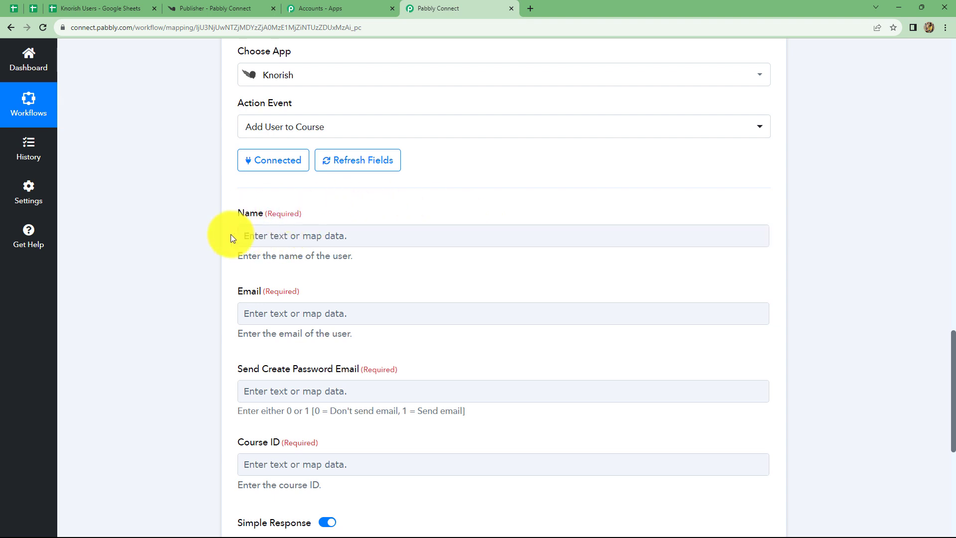
{"action": "left_click", "coordinate": [294, 238]}
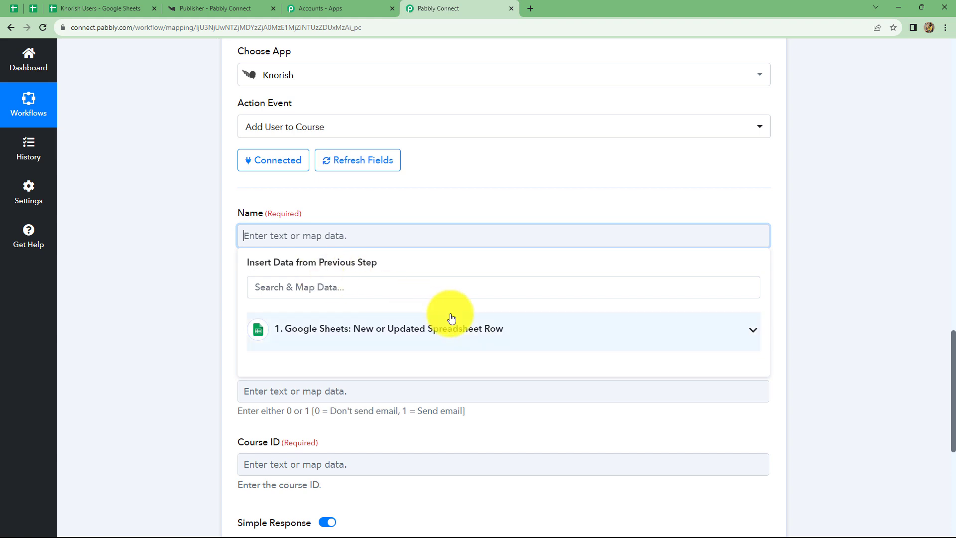
{"action": "scroll", "coordinate": [507, 328], "scroll_direction": "up", "scroll_amount": 6}
{"action": "scroll", "coordinate": [508, 330], "scroll_direction": "up", "scroll_amount": 5}
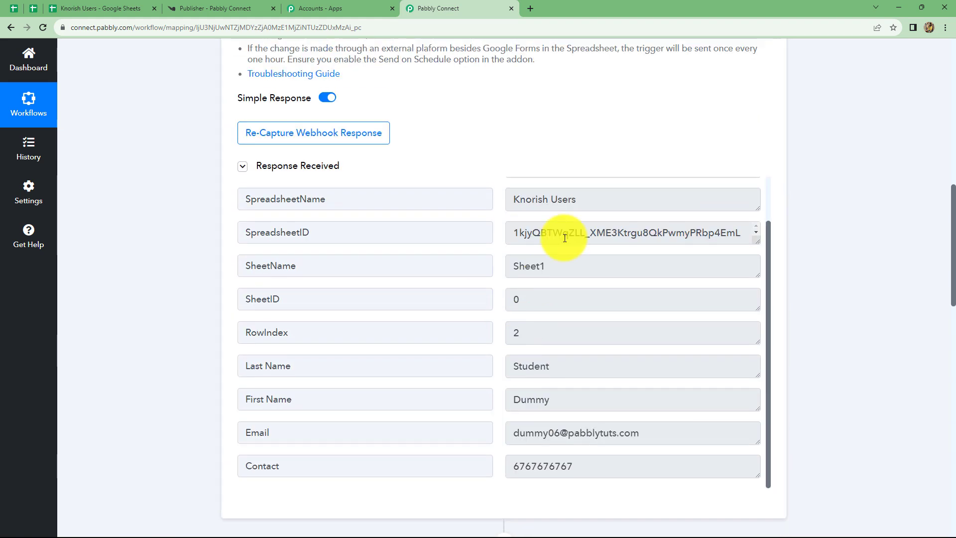
{"action": "scroll", "coordinate": [855, 305], "scroll_direction": "down", "scroll_amount": 8}
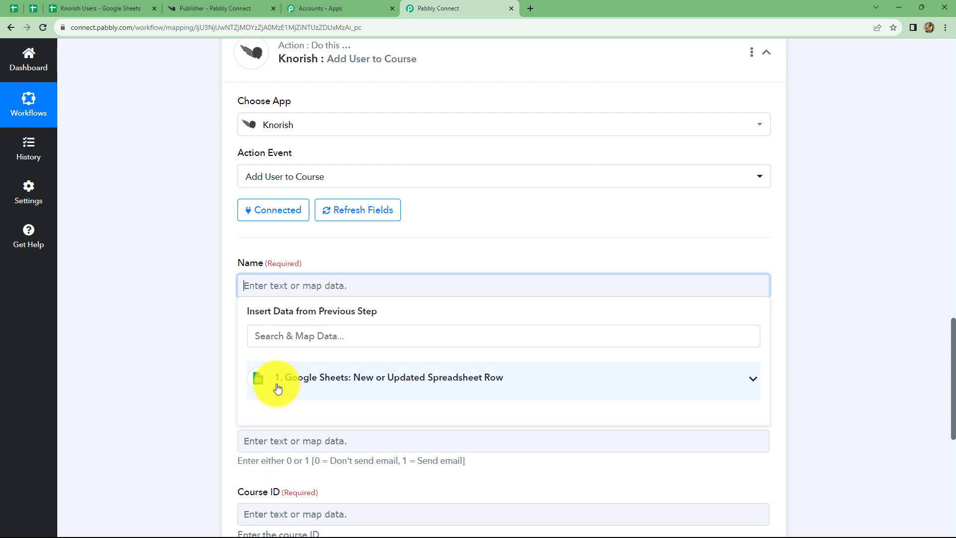
{"action": "left_click", "coordinate": [392, 386]}
{"action": "scroll", "coordinate": [454, 431], "scroll_direction": "down", "scroll_amount": 2}
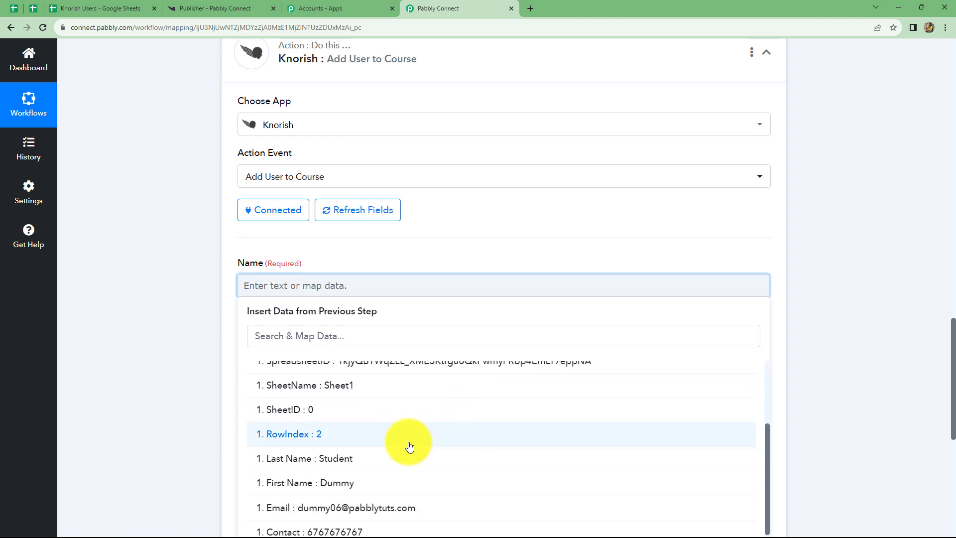
{"action": "left_click", "coordinate": [339, 478]}
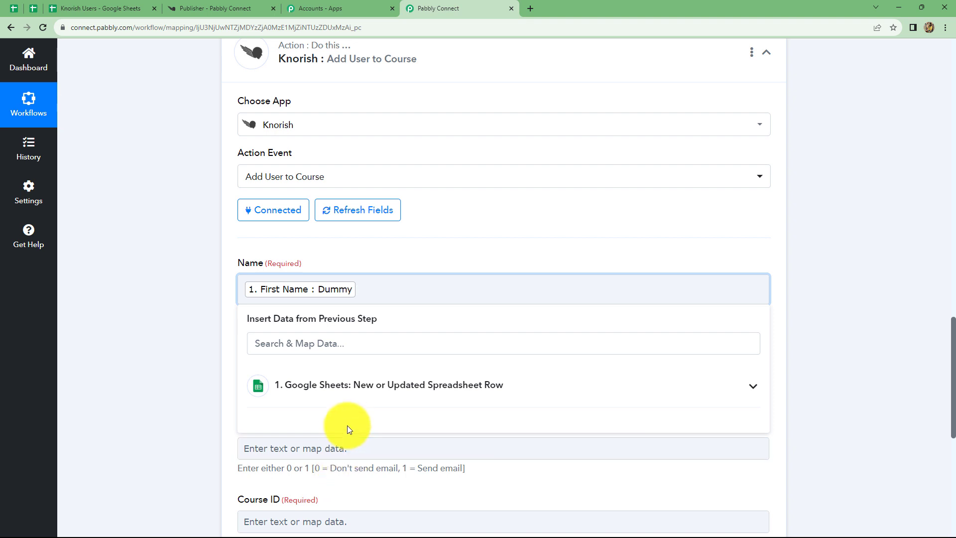
Step: Add the Last Name from the Google Sheets trigger data after the first name in the Name field
{"action": "left_click", "coordinate": [348, 386]}
{"action": "scroll", "coordinate": [374, 466], "scroll_direction": "down", "scroll_amount": 1}
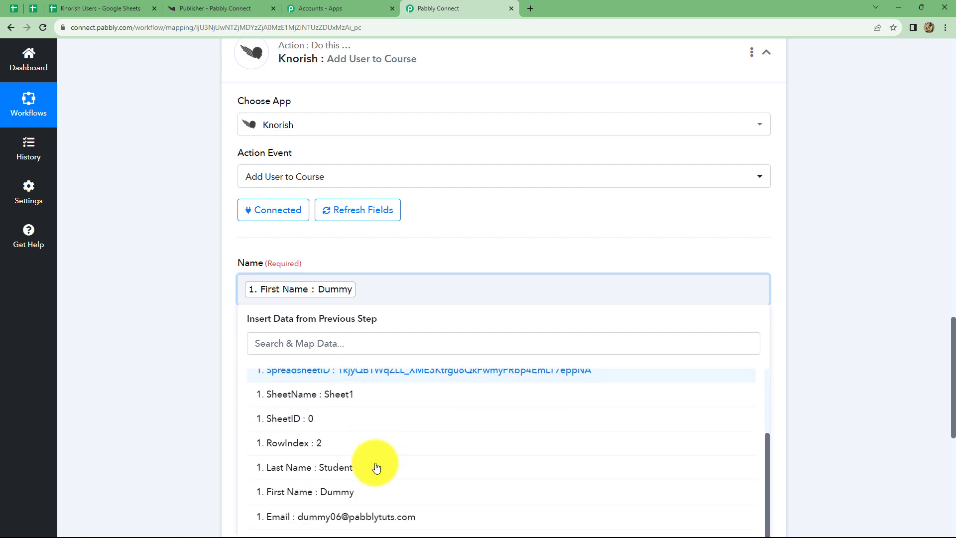
{"action": "left_click", "coordinate": [303, 463]}
{"action": "left_click", "coordinate": [870, 296]}
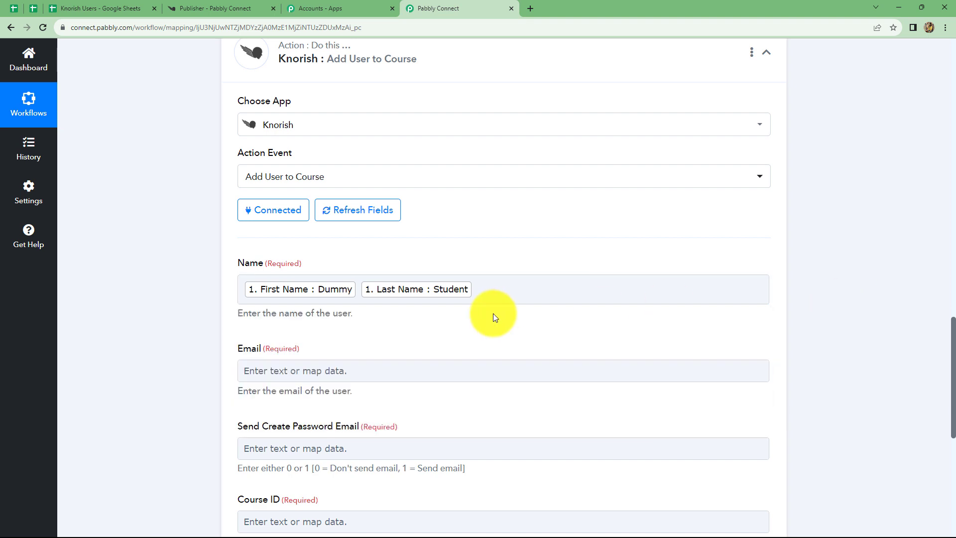
Step: Map the Email from the Google Sheets trigger data into the Knorish action's Email field
{"action": "scroll", "coordinate": [493, 313], "scroll_direction": "down", "scroll_amount": 3}
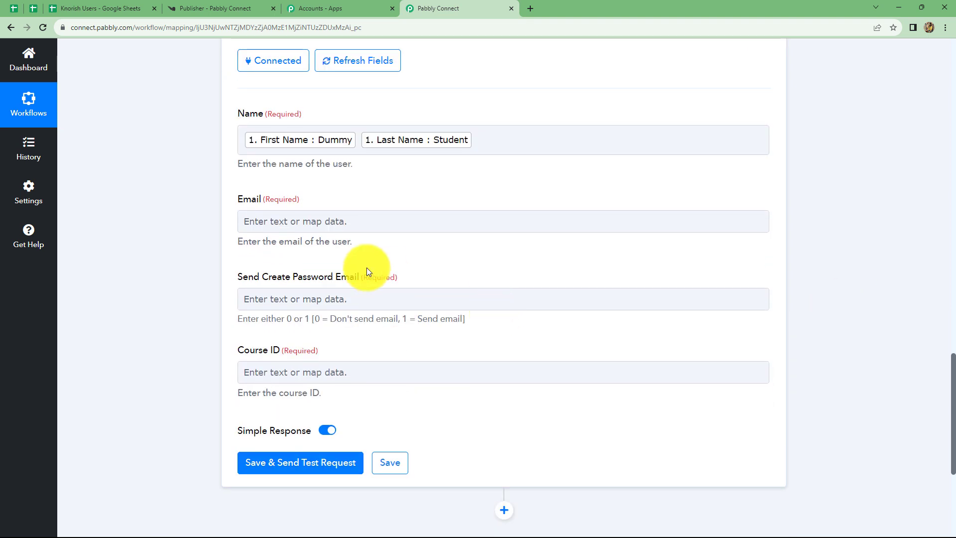
{"action": "left_click", "coordinate": [296, 222]}
{"action": "left_click", "coordinate": [314, 314]}
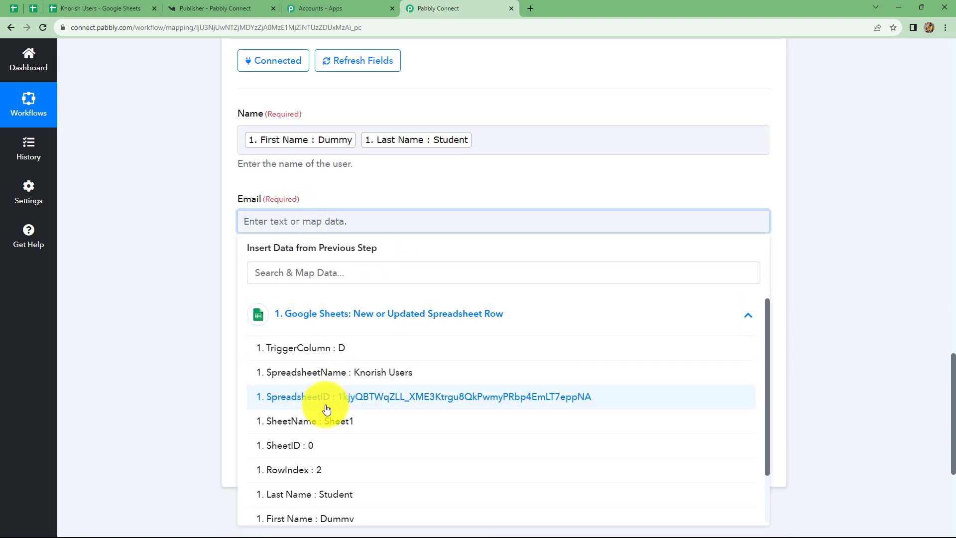
{"action": "scroll", "coordinate": [320, 405], "scroll_direction": "down", "scroll_amount": 2}
{"action": "left_click", "coordinate": [314, 492]}
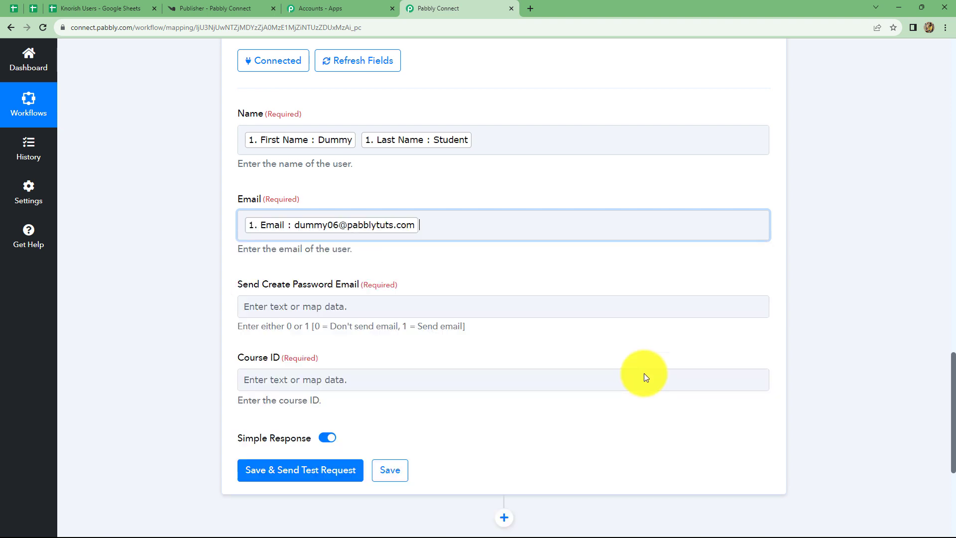
{"action": "left_click", "coordinate": [843, 253]}
Step: Set Send Create Password Email to 1 so that Knorish sends the email
{"action": "scroll", "coordinate": [500, 276], "scroll_direction": "down", "scroll_amount": 3}
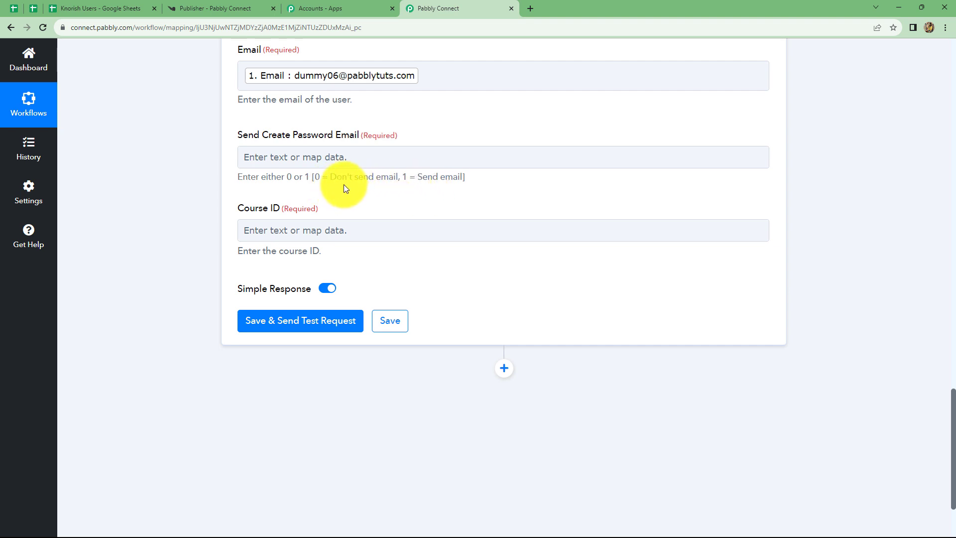
{"action": "left_click", "coordinate": [274, 158]}
{"action": "left_click", "coordinate": [275, 158]}
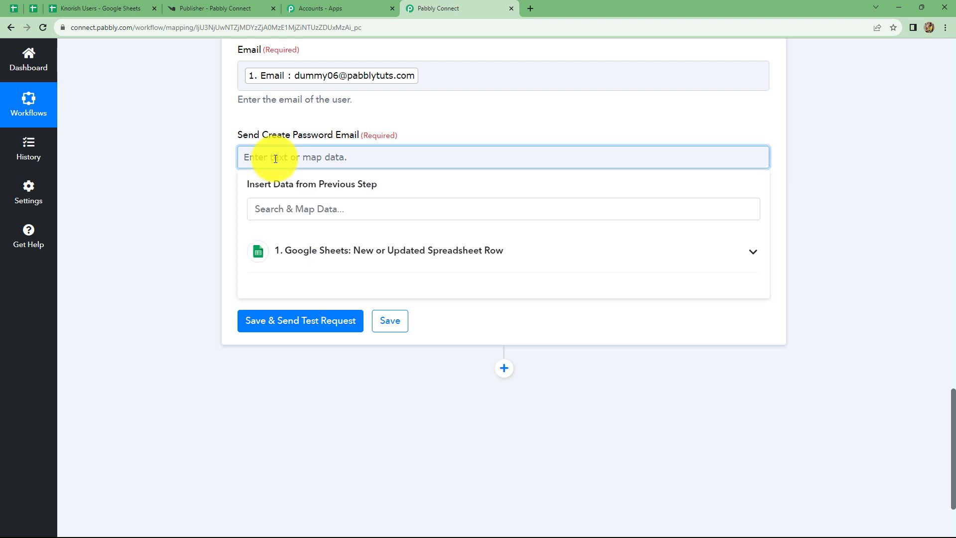
{"action": "type", "text": "1"}
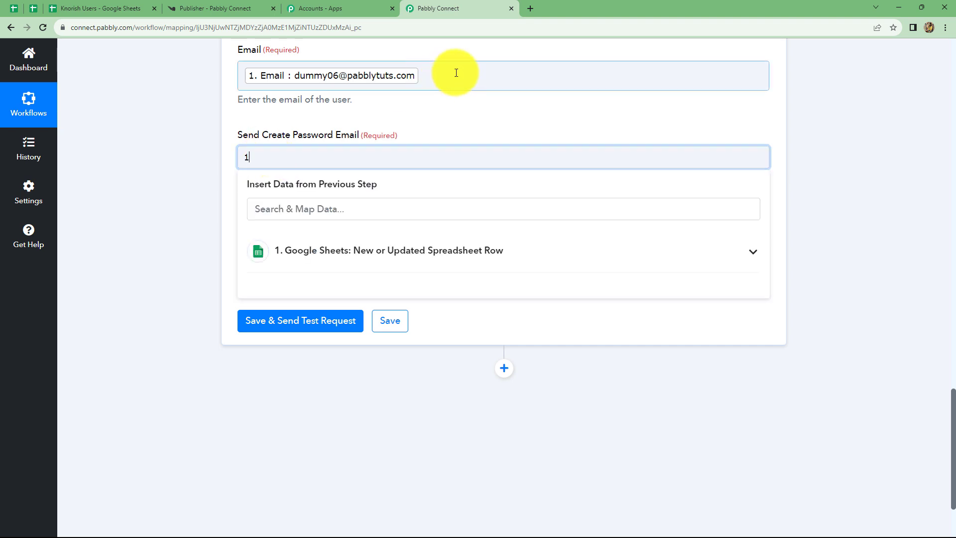
Step: Switch to Knorish and open the Fundamentals of Yoga course's curriculum from the course list
{"action": "left_click", "coordinate": [811, 160]}
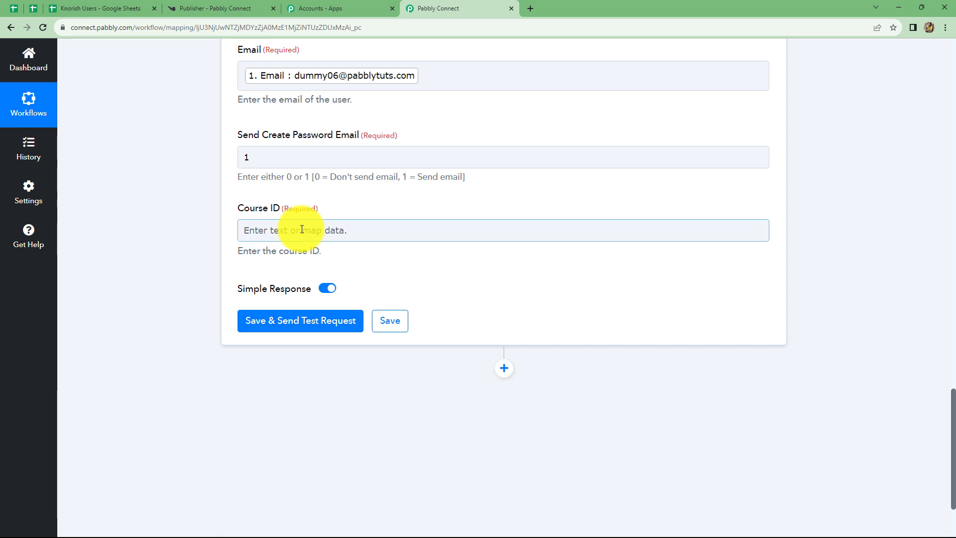
{"action": "left_click", "coordinate": [218, 9]}
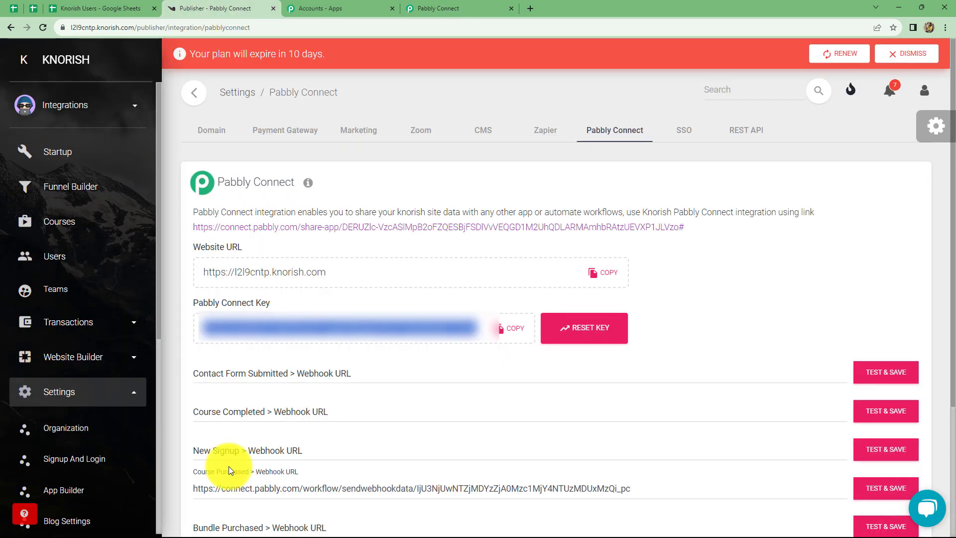
{"action": "left_click", "coordinate": [56, 223]}
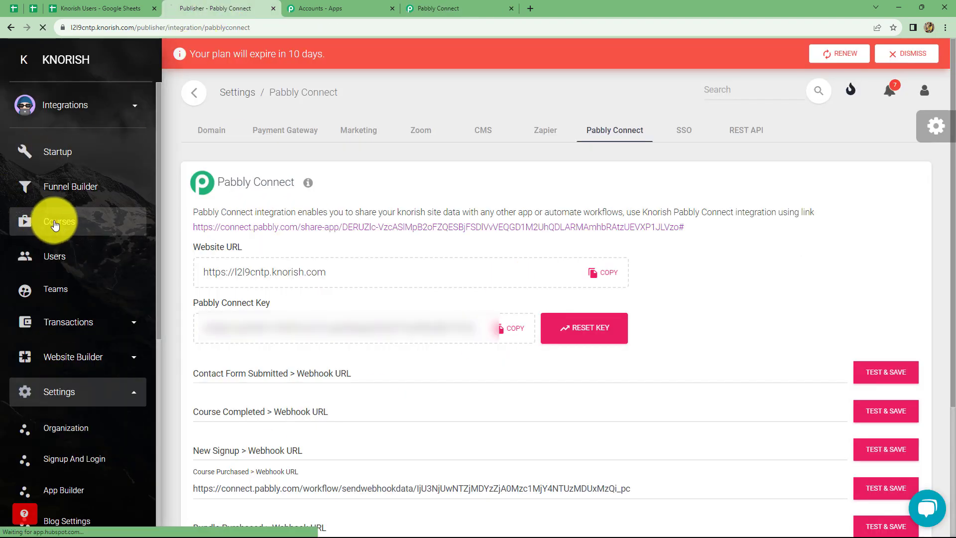
{"action": "scroll", "coordinate": [326, 409], "scroll_direction": "down", "scroll_amount": 3}
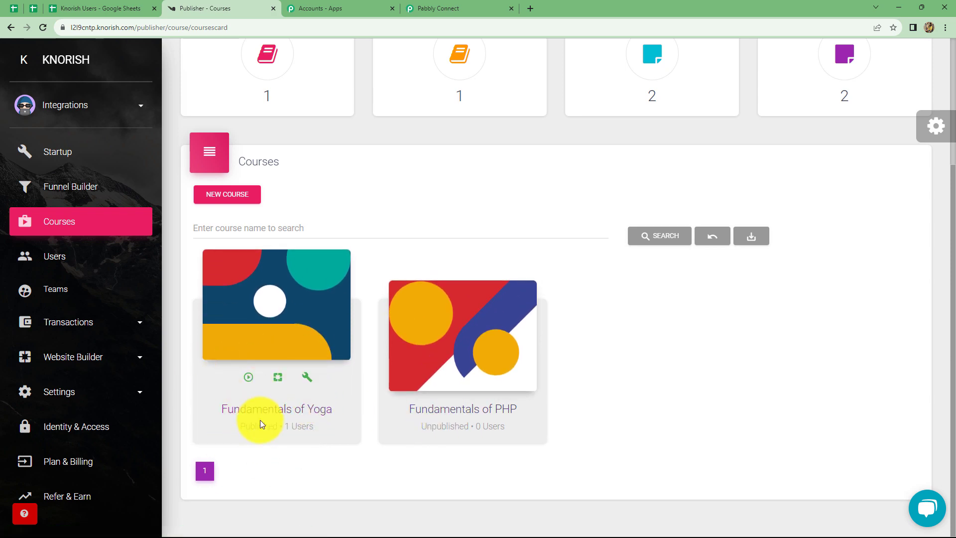
{"action": "left_click", "coordinate": [306, 376]}
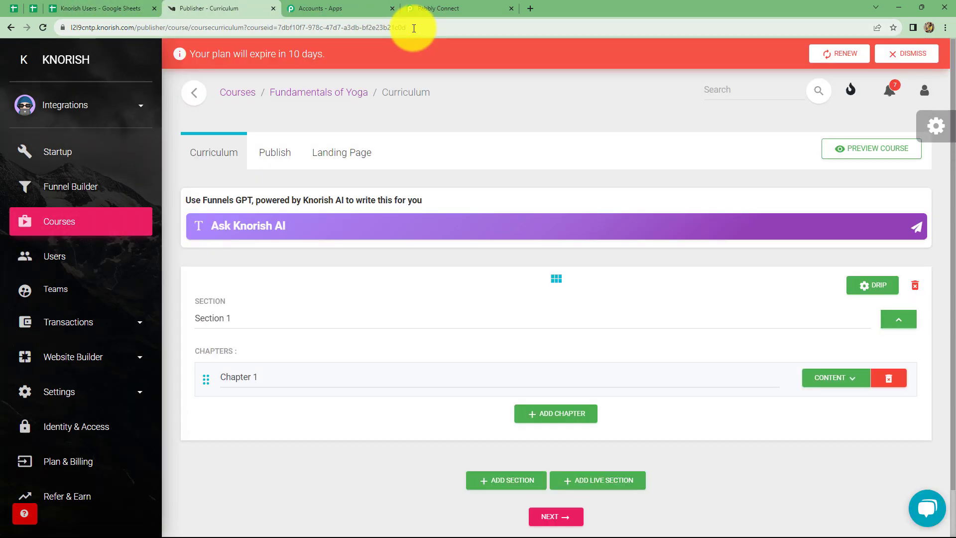
Step: Copy the course ID from the Knorish page address into the Pabbly Connect action's Course ID field, then save and send a test request
{"action": "left_click_drag", "start_coordinate": [408, 27], "coordinate": [284, 28]}
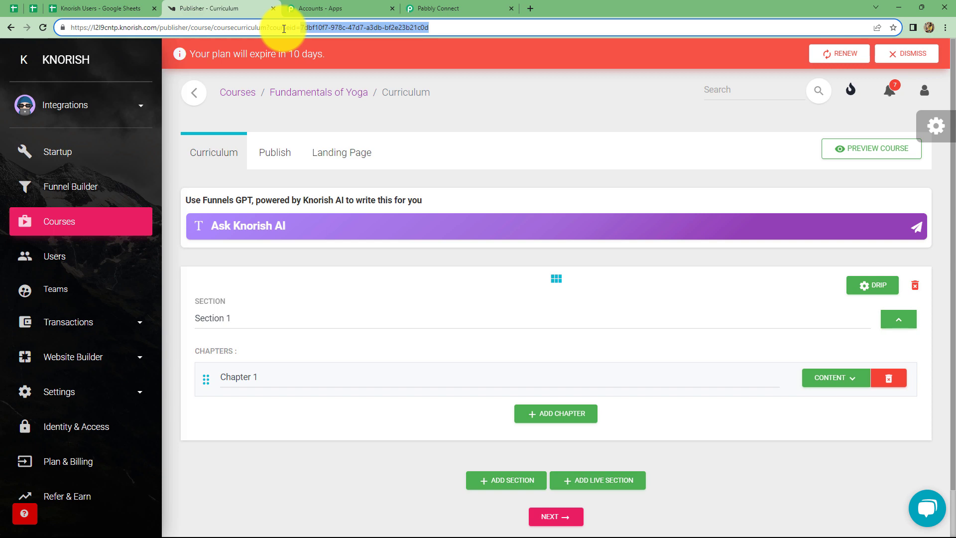
{"action": "left_click", "coordinate": [448, 8]}
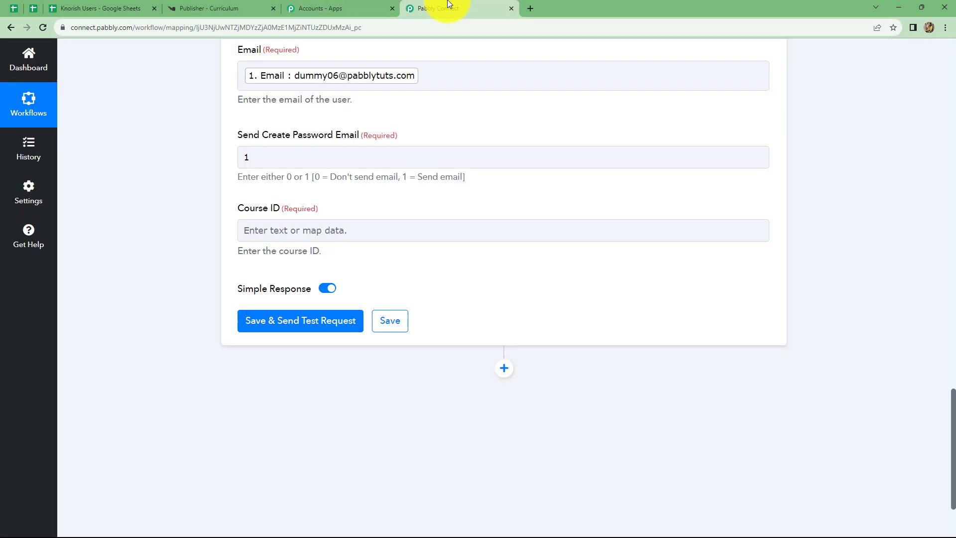
{"action": "left_click", "coordinate": [291, 229]}
{"action": "type", "text": "7dbf10f7-978c-47d7-a3db-bf2e23b21c0d"}
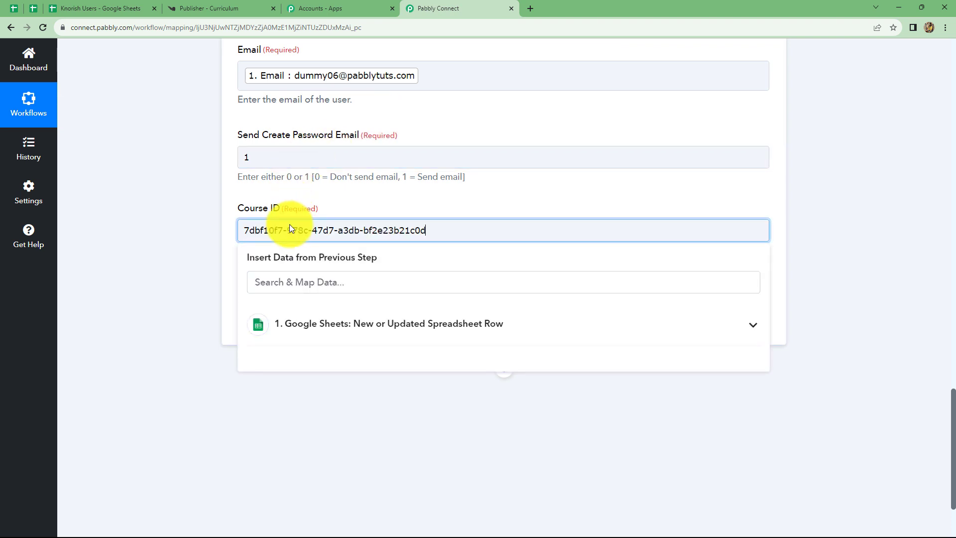
{"action": "left_click", "coordinate": [790, 266]}
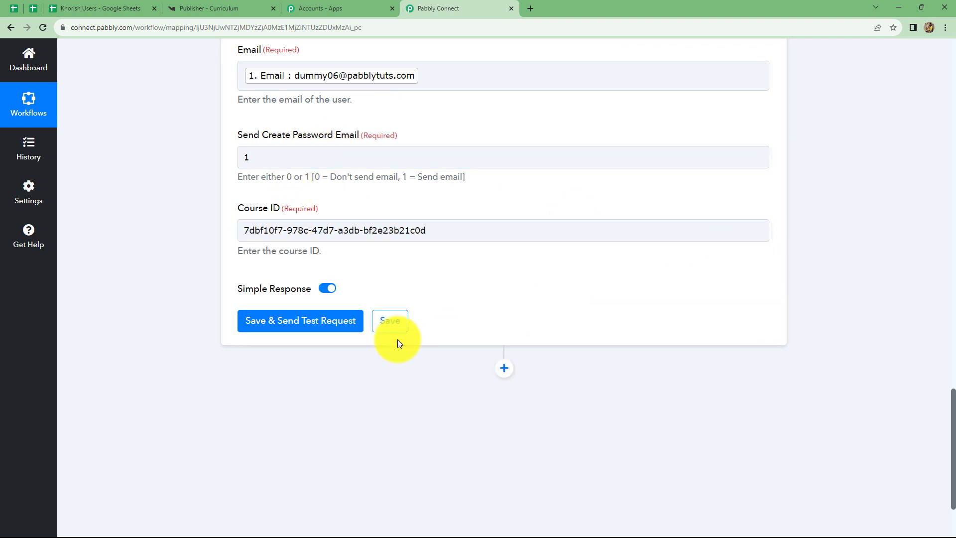
{"action": "left_click", "coordinate": [272, 322]}
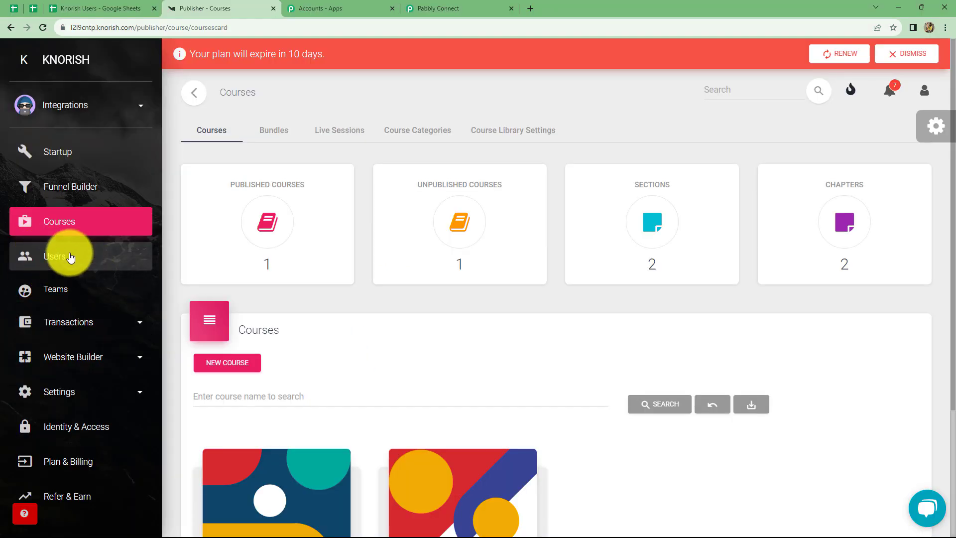
Step: Open the list of all users in Knorish to check for the user added by the test request
{"action": "left_click", "coordinate": [41, 254]}
{"action": "left_click", "coordinate": [352, 100]}
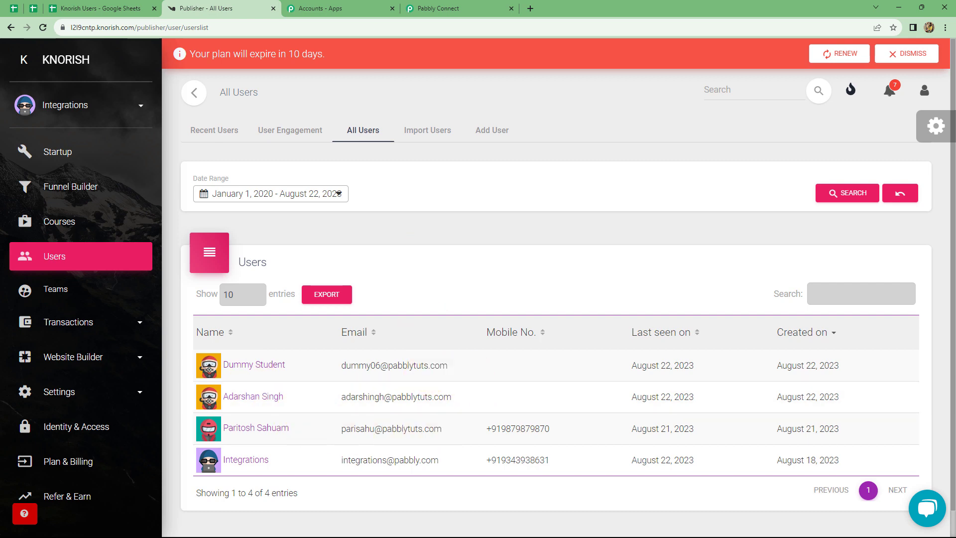
Step: Switch back to Pabbly Connect and collapse the Knorish action and the Google Sheets trigger in the workflow
{"action": "left_click", "coordinate": [428, 8]}
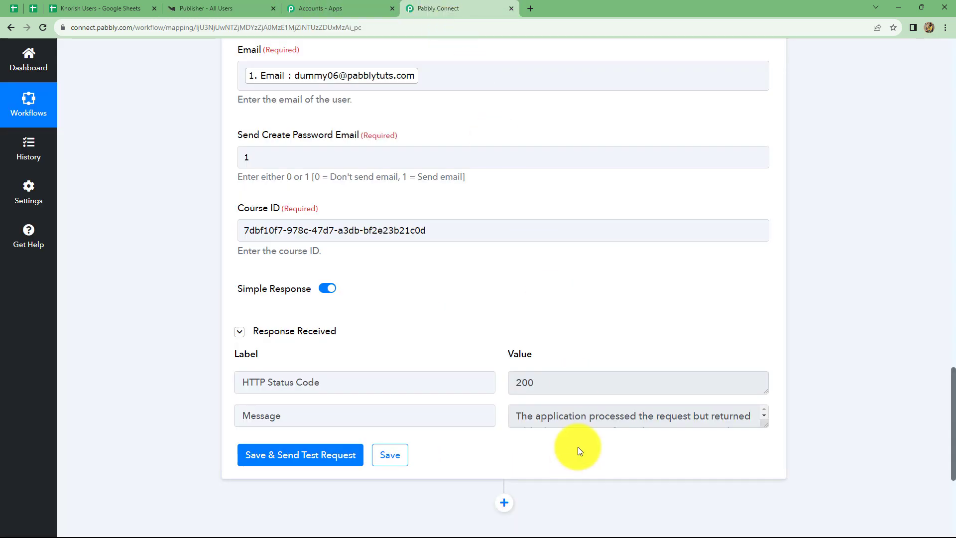
{"action": "scroll", "coordinate": [577, 448], "scroll_direction": "up", "scroll_amount": 14}
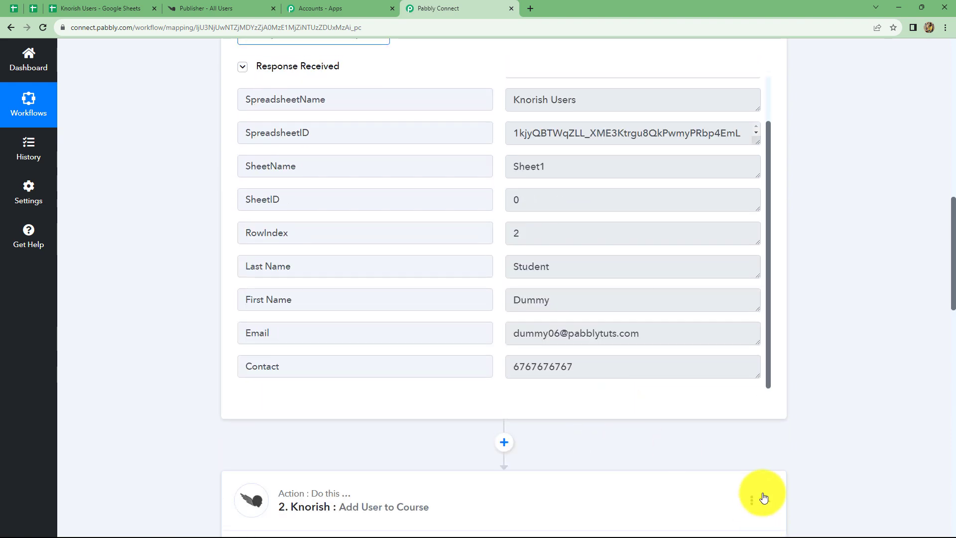
{"action": "scroll", "coordinate": [763, 498], "scroll_direction": "up", "scroll_amount": 6}
{"action": "left_click", "coordinate": [764, 192]}
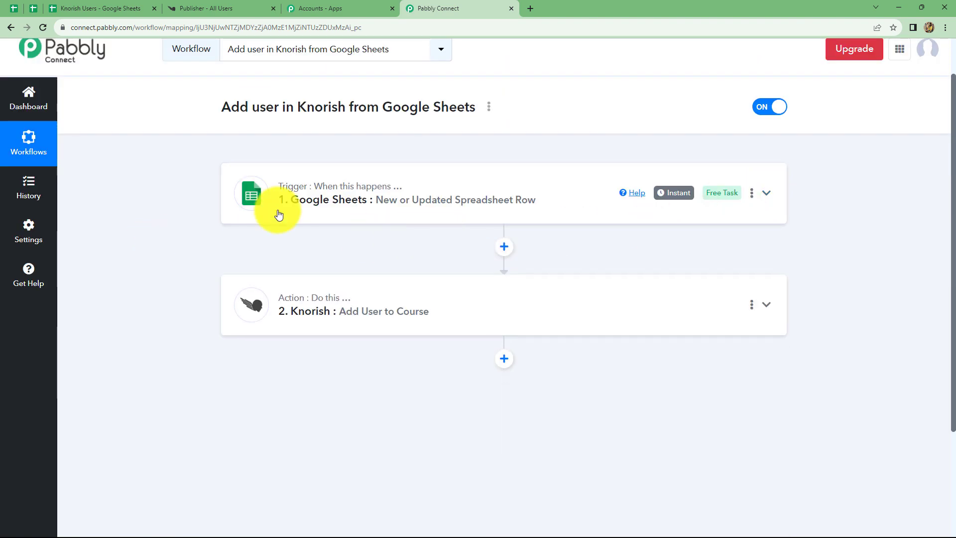